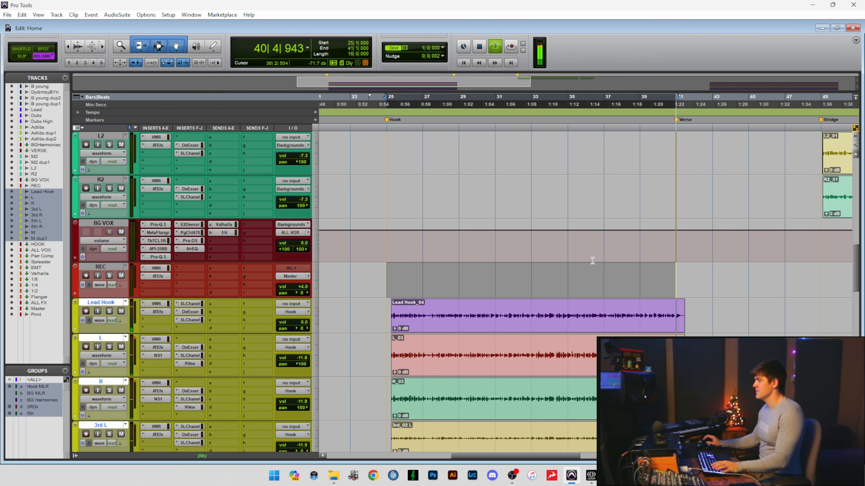
Stop playback, solo the Lead Hook track, select its clip and play it on its own.
key(space)
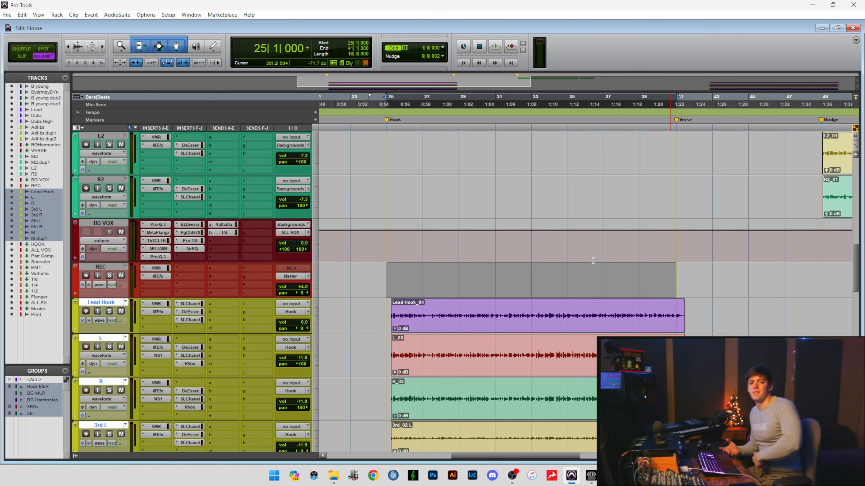
scroll(405, 189, down, 2)
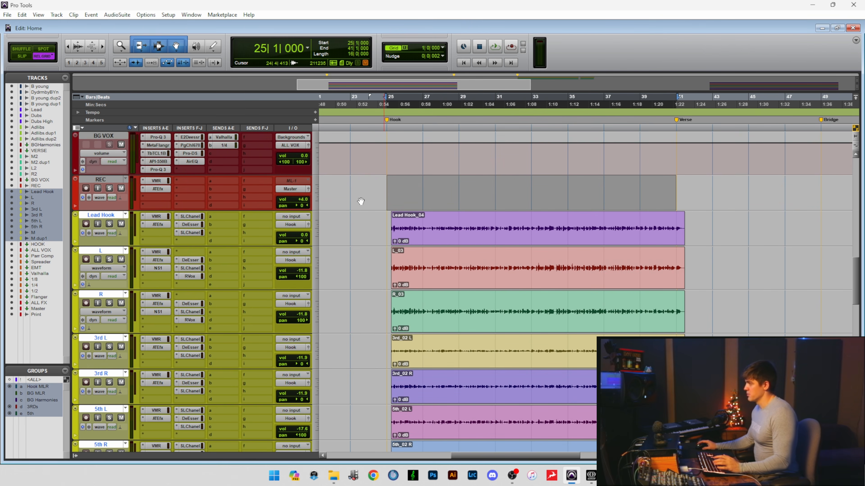
click(109, 223)
click(440, 242)
key(space)
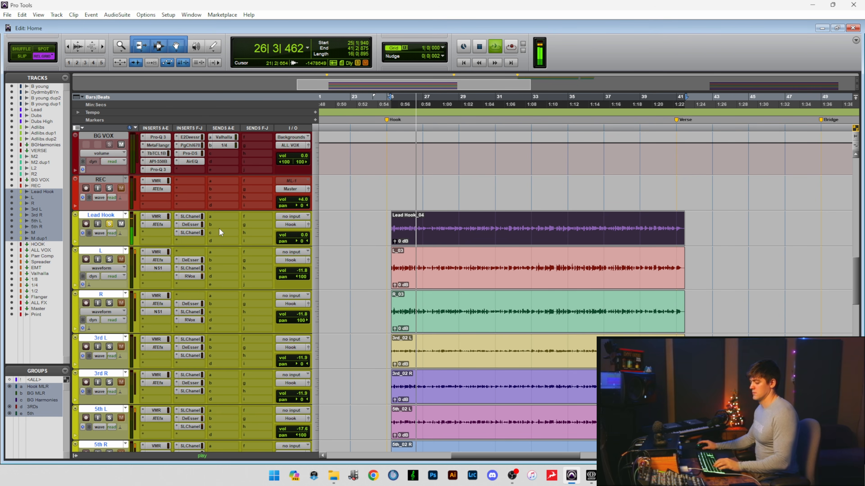
Solo the L and R doubles alongside Lead Hook and audition them with and without the lead during playback.
click(109, 259)
key(space)
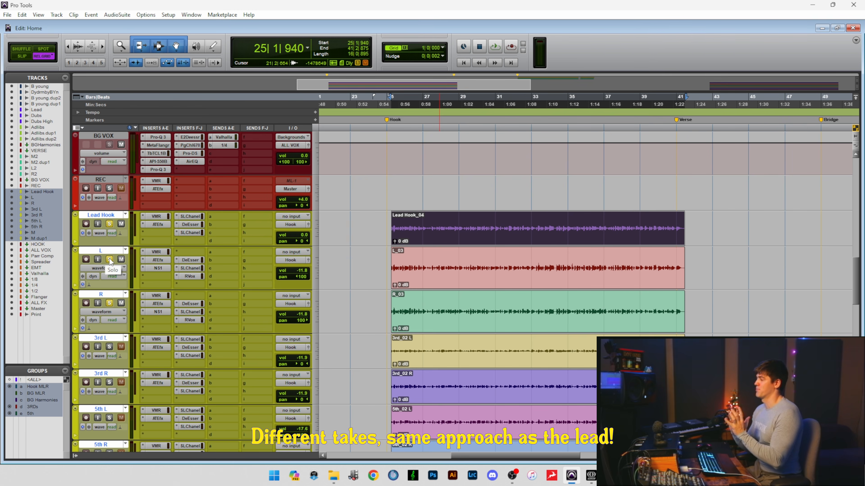
key(space)
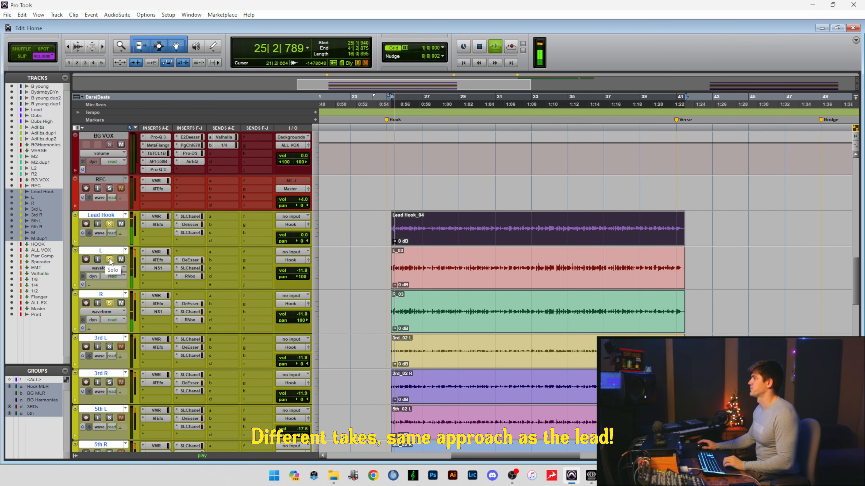
click(109, 224)
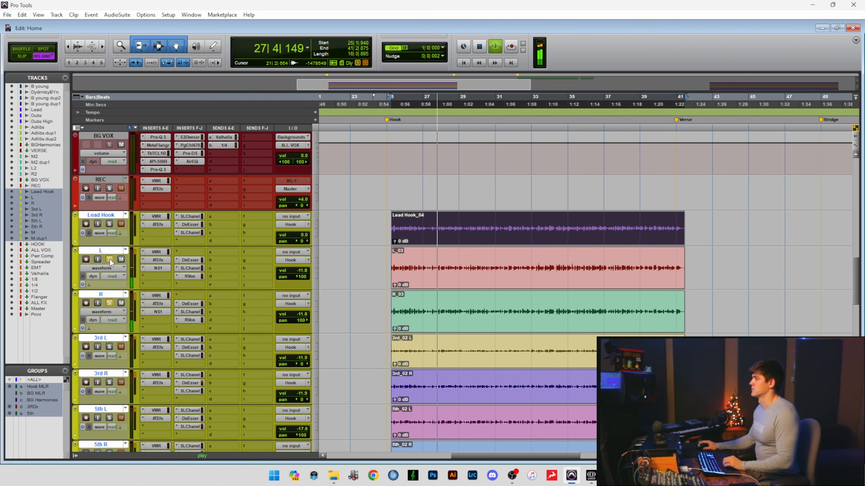
click(110, 303)
click(109, 303)
click(109, 224)
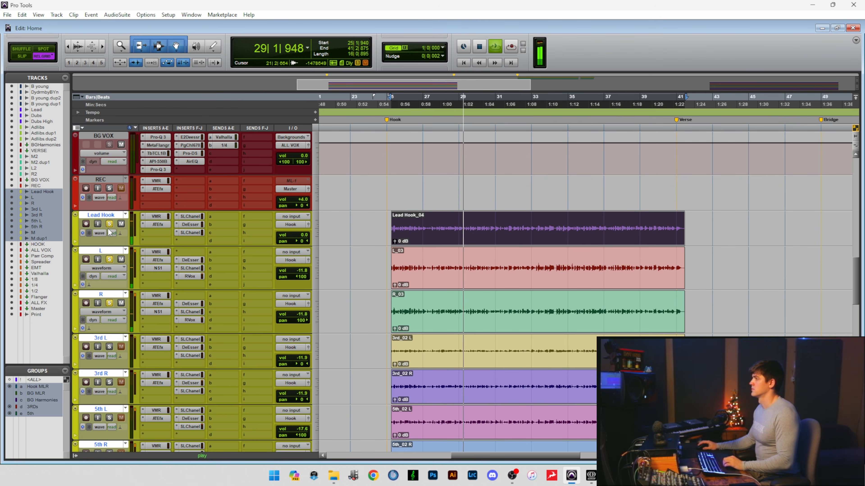
Select the Lead Hook, L and R tracks, stop playback and solo all three.
click(111, 179)
click(111, 217)
shift+click(110, 296)
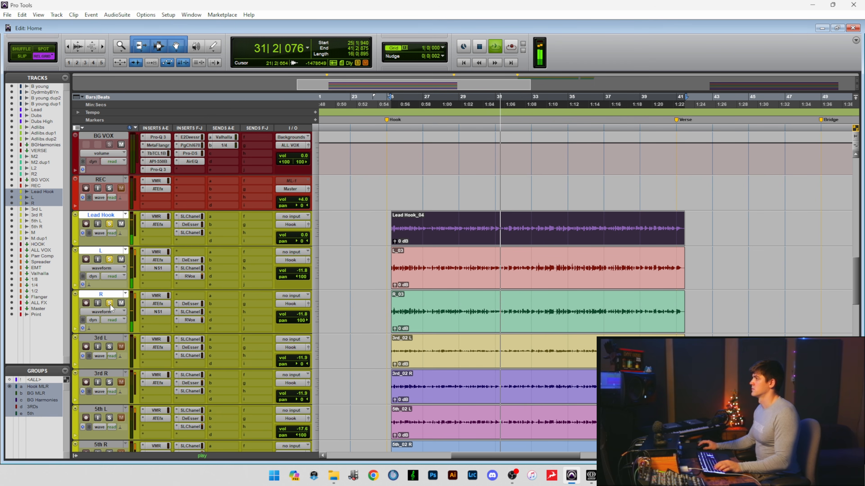
alt+shift+click(109, 304)
key(space)
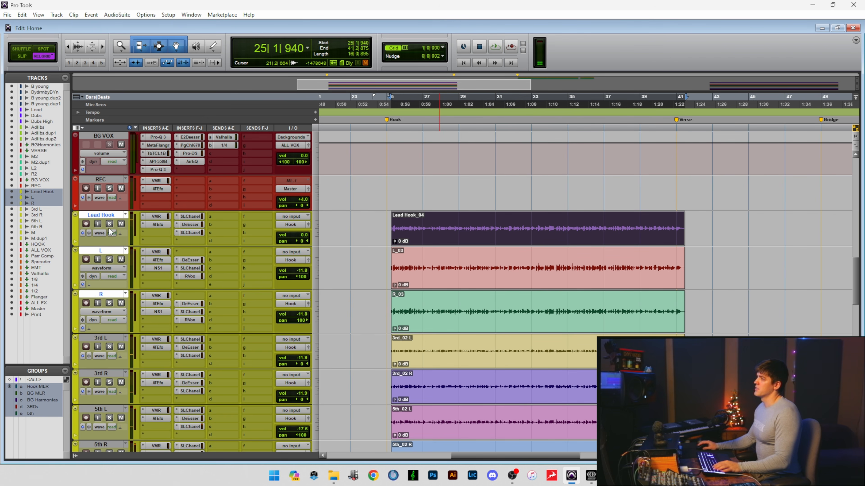
click(110, 224)
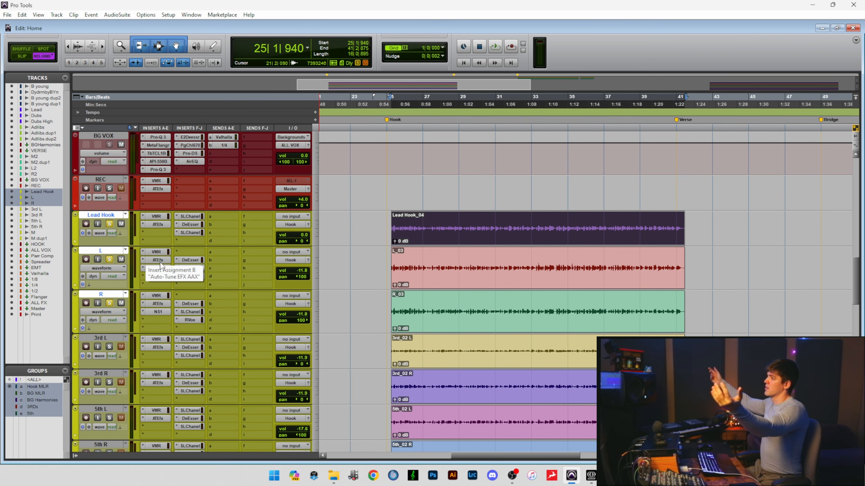
Play the hook, toggling the L and R solos to compare the lead alone against the lead with doubles.
key(space)
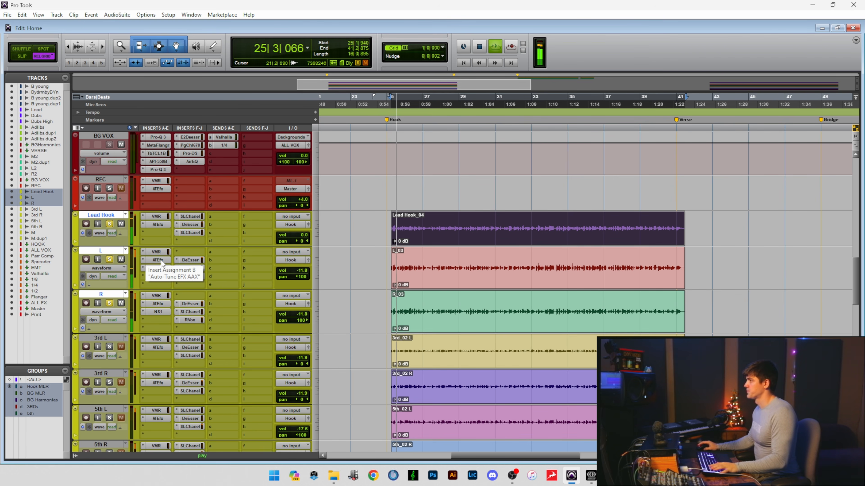
click(110, 260)
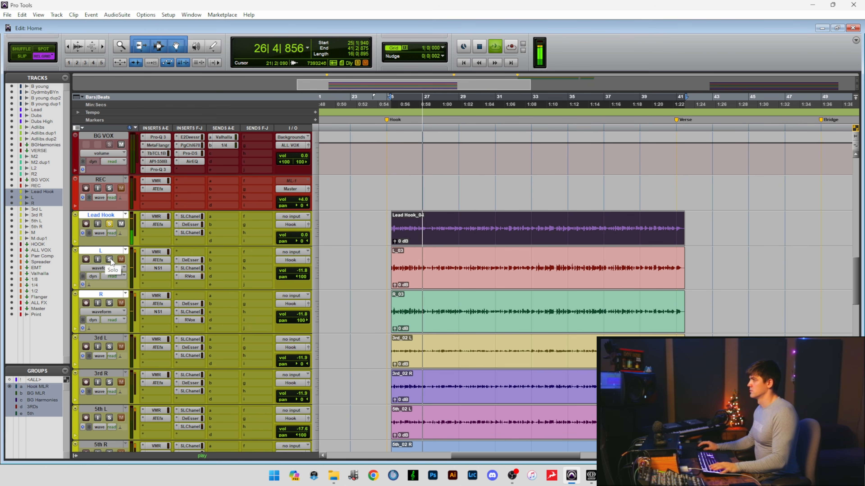
click(110, 261)
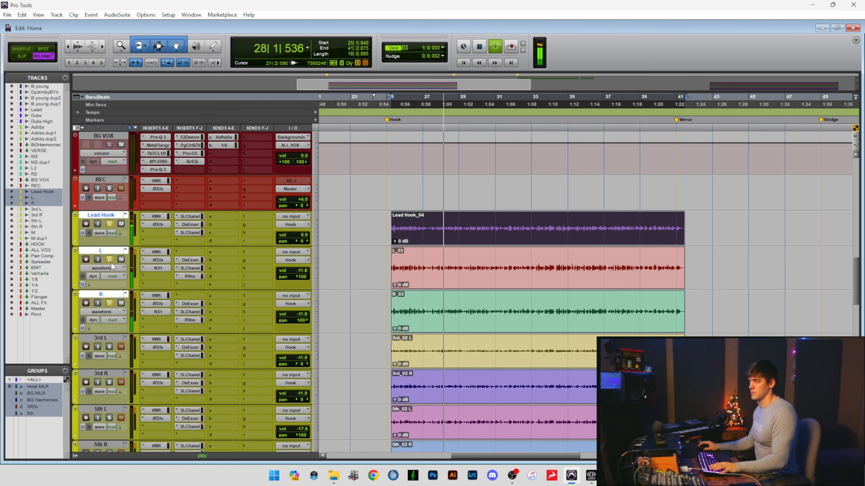
key(space)
Clear the solos on the Lead Hook, L and R tracks.
scroll(116, 261, down, 2)
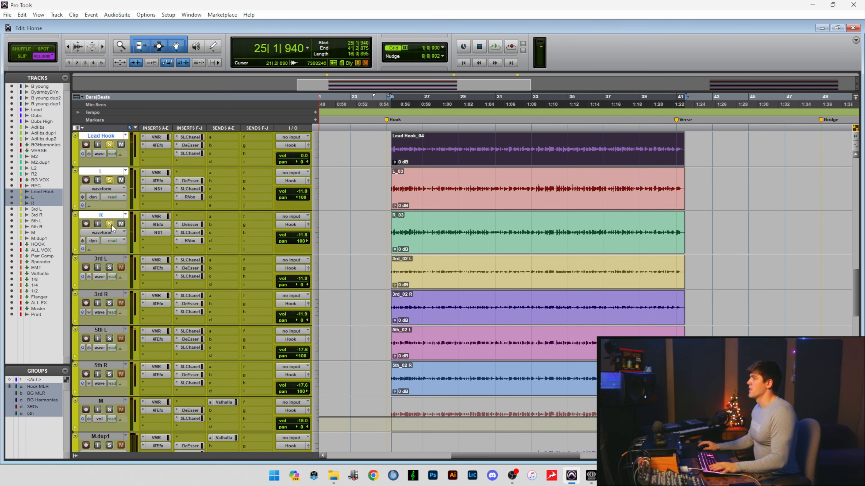
click(110, 225)
scroll(111, 223, up, 1)
click(110, 181)
scroll(114, 201, down, 1)
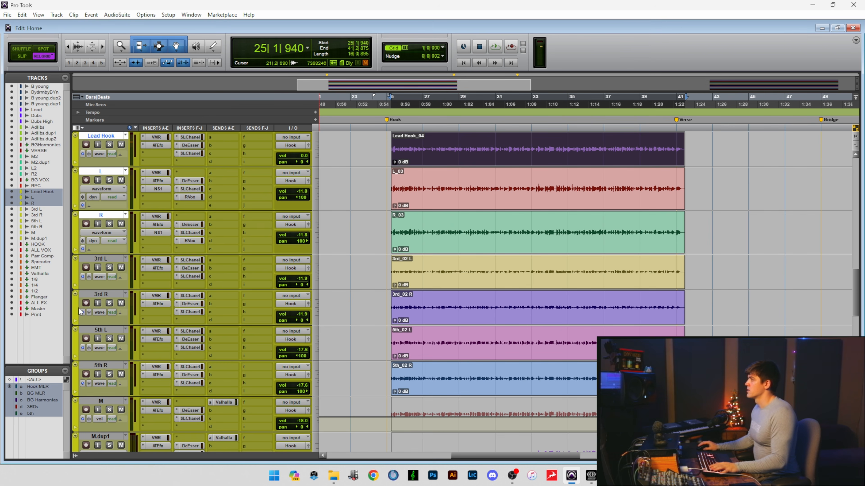
Select the 3rd L track, solo the 3rd L and 3rd R harmonies together and audition them from the hook's start.
click(103, 258)
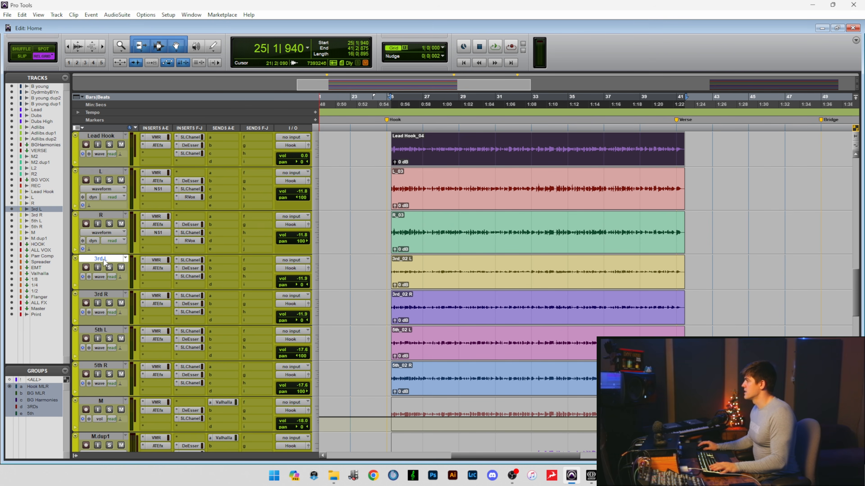
scroll(103, 260, down, 1)
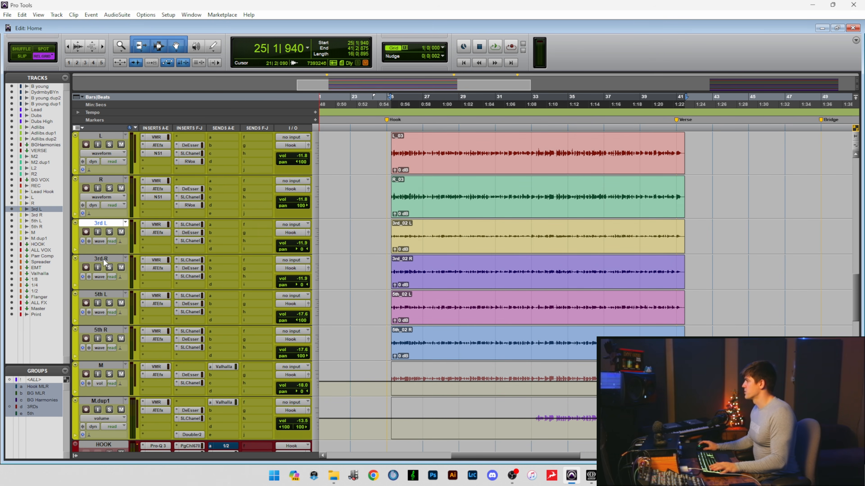
click(110, 232)
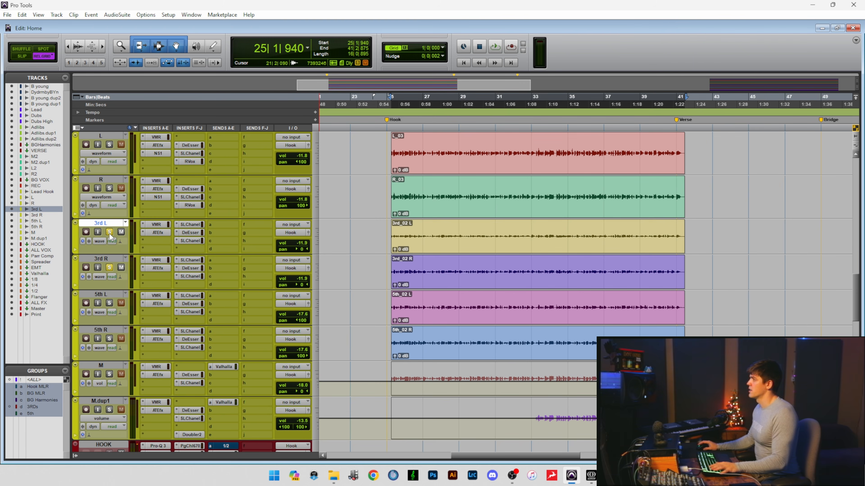
scroll(214, 285, up, 1)
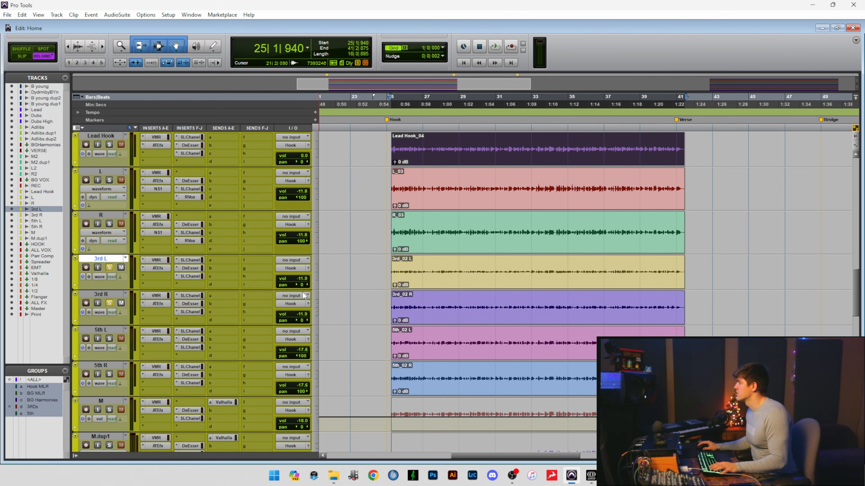
key(space)
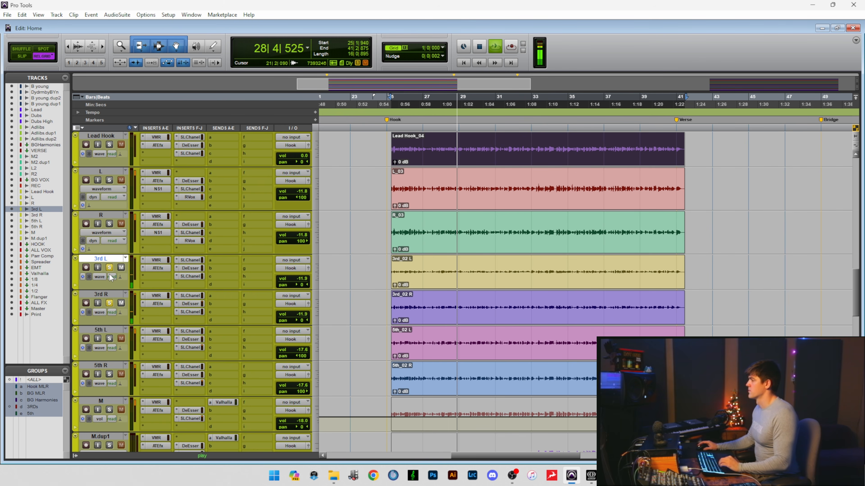
key(space)
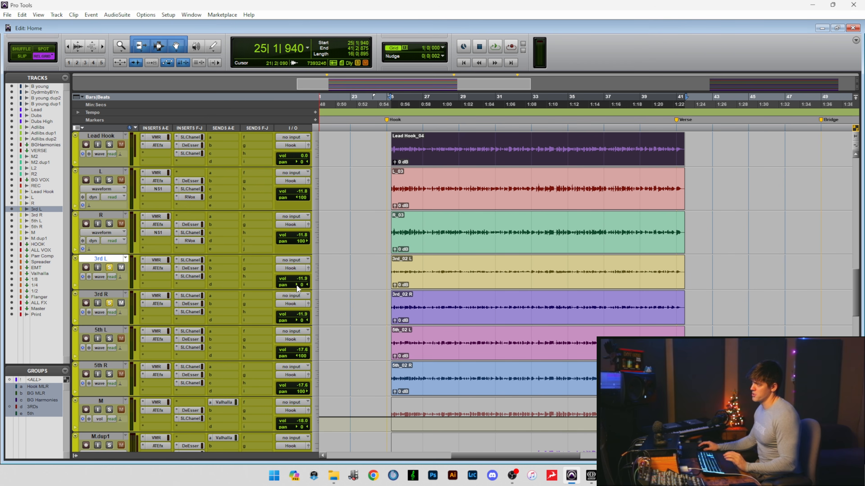
click(271, 293)
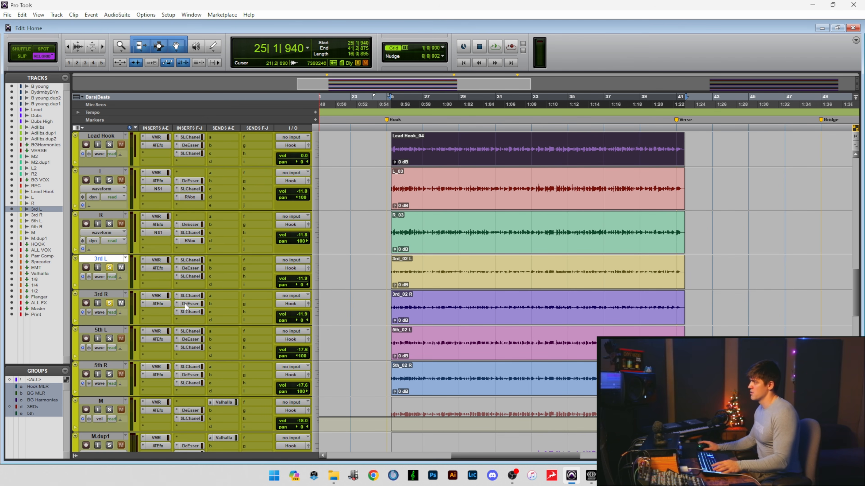
Solo Lead Hook, L and R with the thirds and play the hook, toggling the third harmonies off and on.
scroll(113, 281, up, 1)
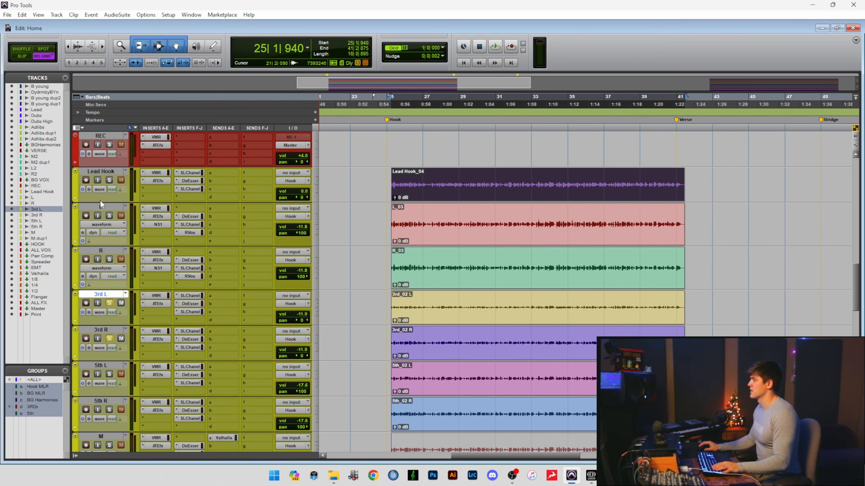
click(110, 180)
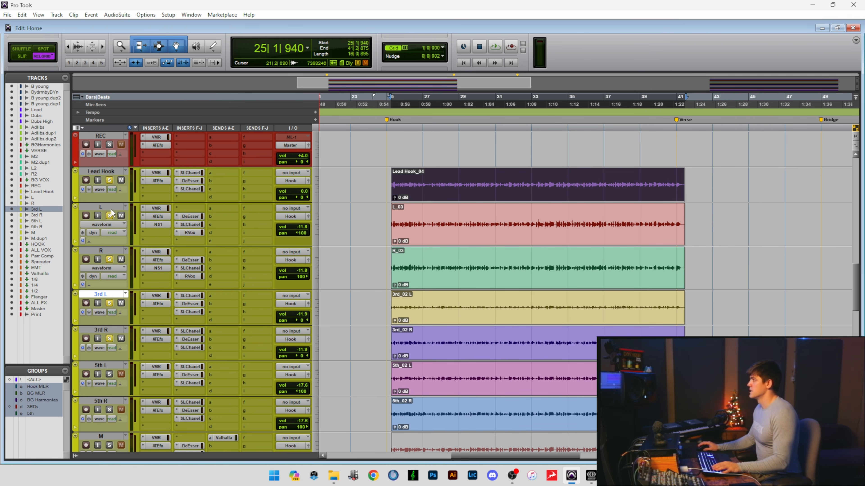
key(space)
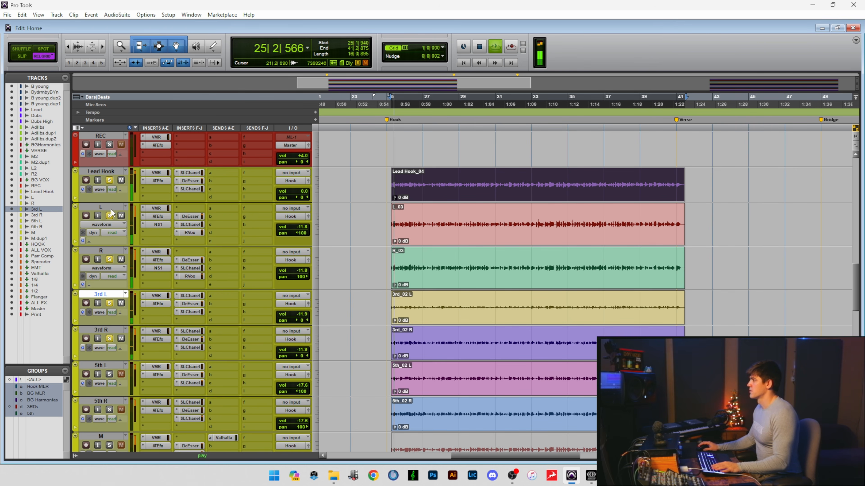
click(109, 304)
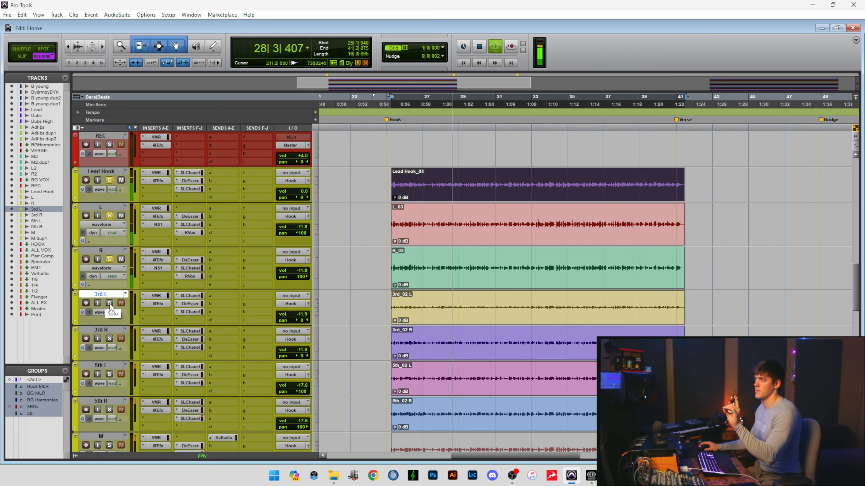
click(109, 303)
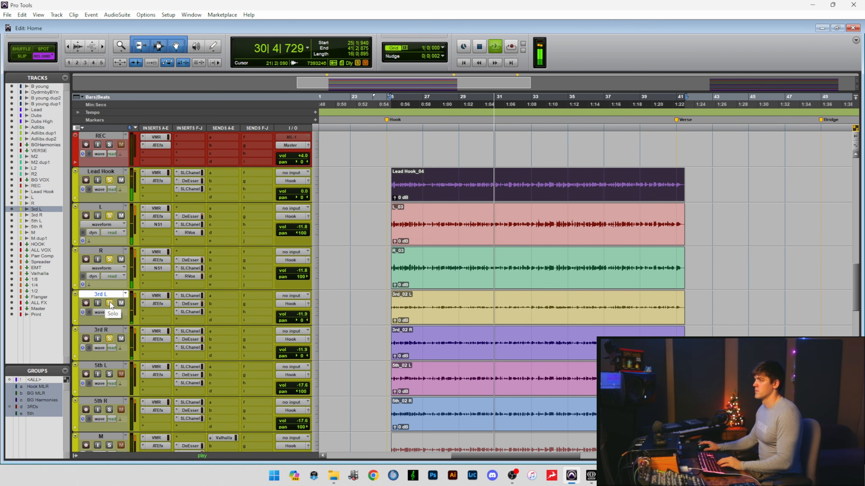
key(space)
Clear the solos on the third harmonies, the L and R doubles and Lead Hook.
scroll(316, 279, down, 1)
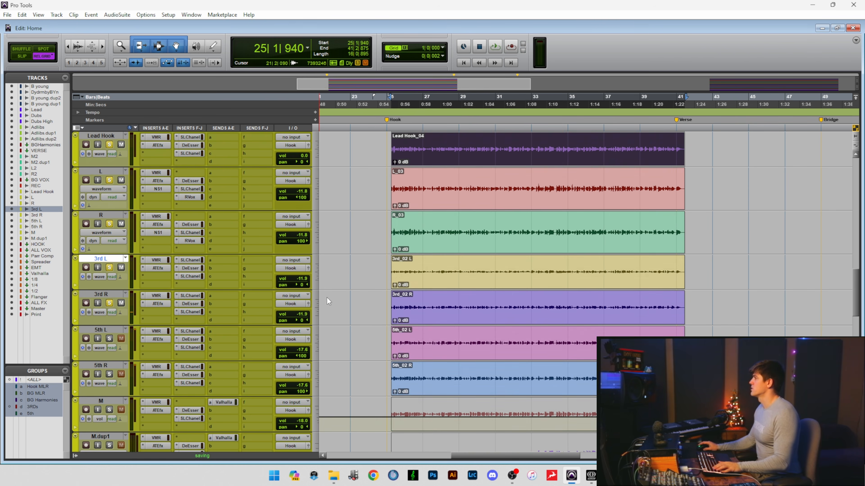
scroll(327, 297, down, 1)
scroll(110, 267, up, 2)
click(110, 303)
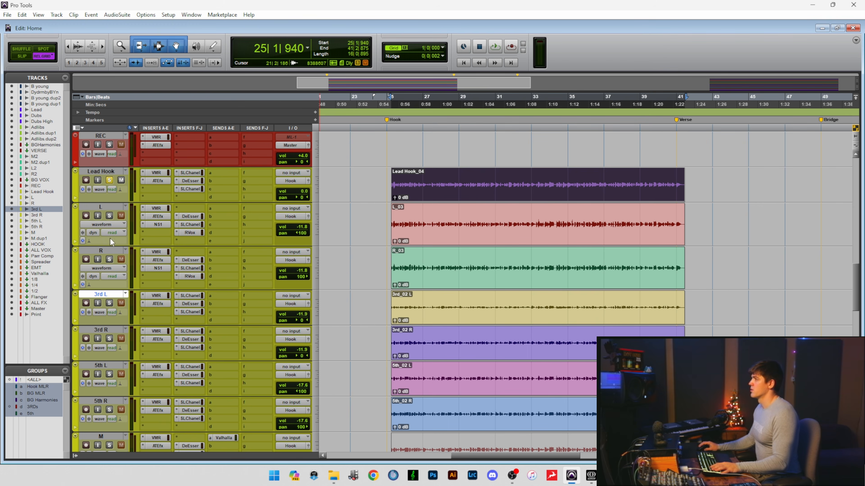
click(110, 181)
scroll(240, 336, down, 1)
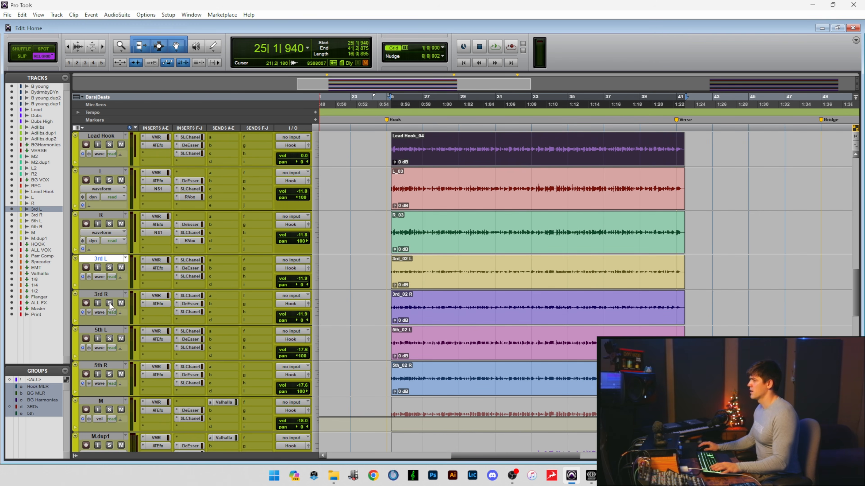
Solo and play the 5th L and 5th R harmonies, add the M track, and unsolo the fifths to hear M alone.
click(109, 340)
key(space)
scroll(109, 340, down, 1)
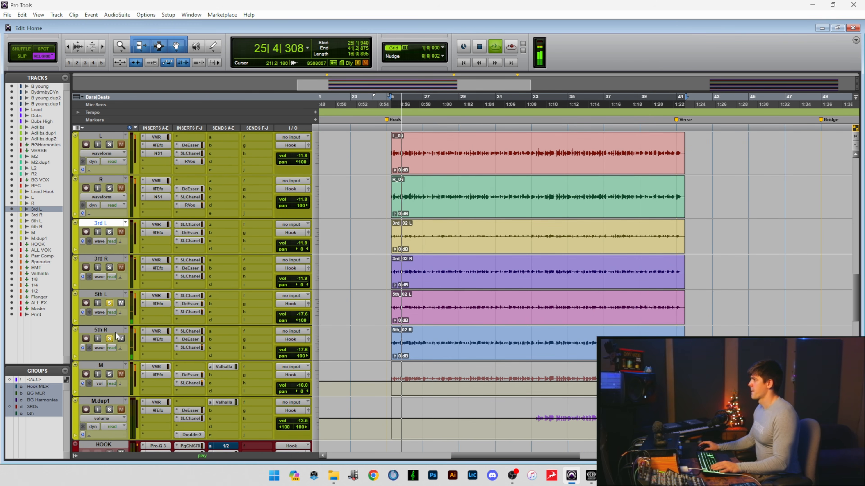
click(109, 374)
key(space)
key(space)
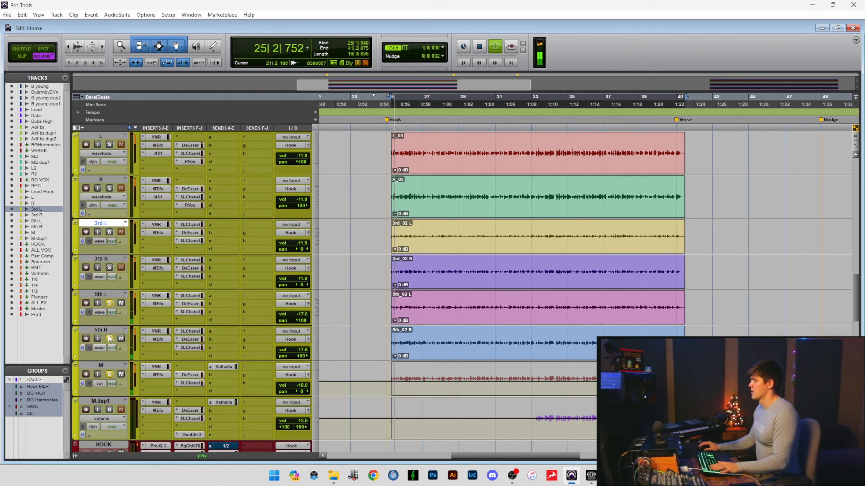
click(108, 338)
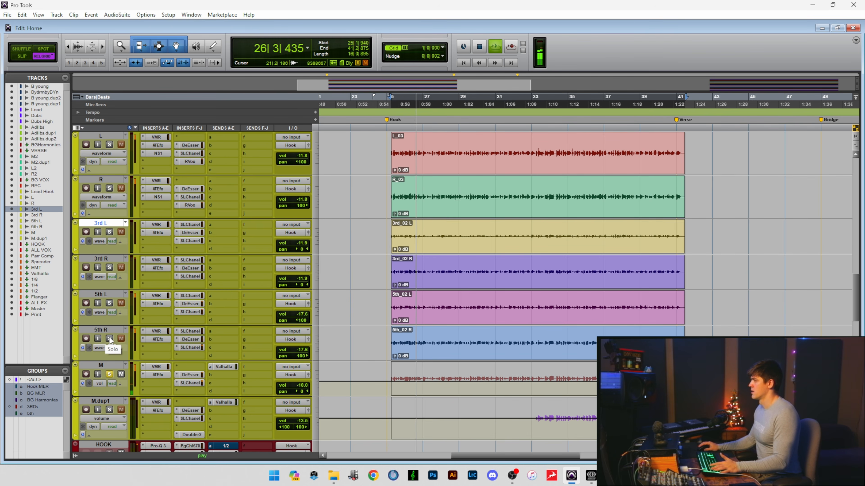
Unsolo the M track, solo the 5th L and 5th R harmonies again and audition them alone.
key(space)
click(110, 381)
click(110, 374)
key(space)
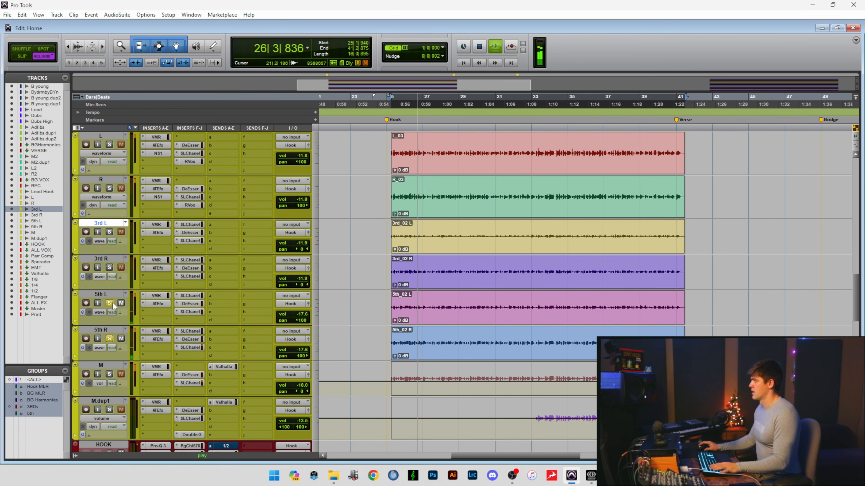
key(space)
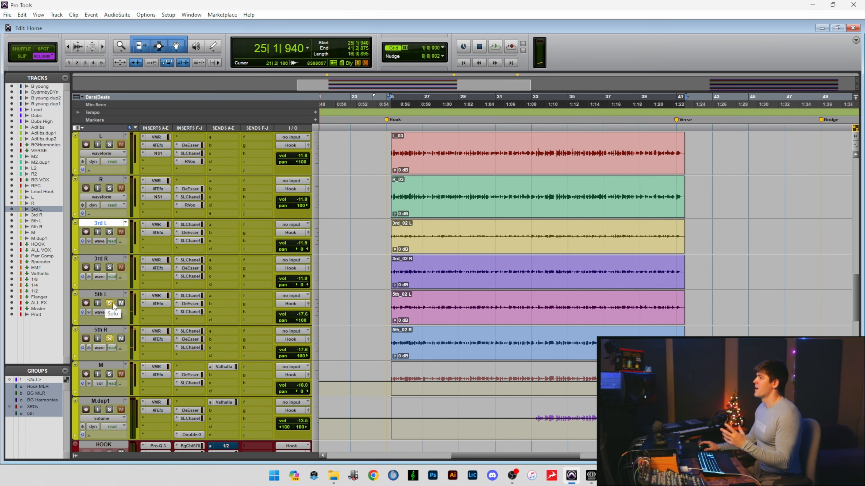
Select the 5th L track and play the soloed fifth harmonies by themselves, stopping after a short passage.
click(112, 296)
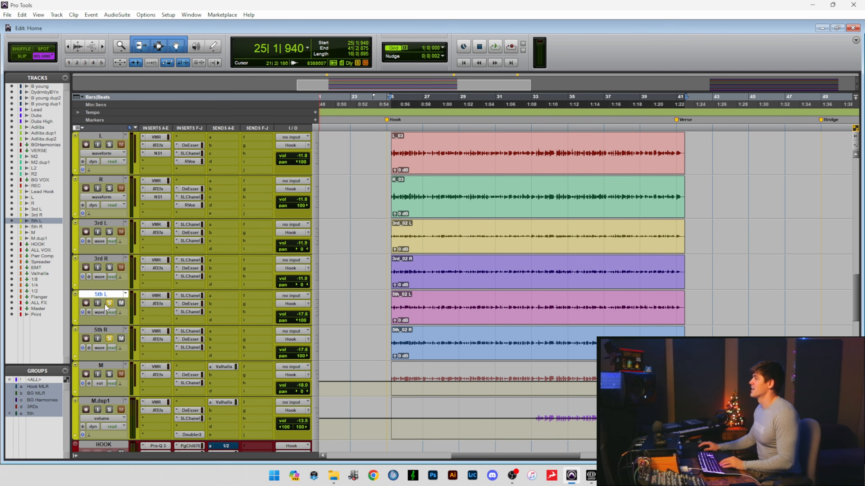
key(space)
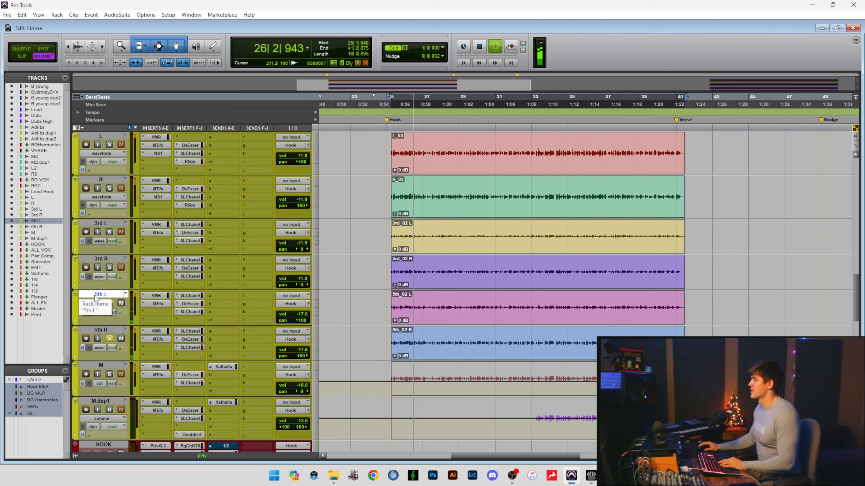
key(space)
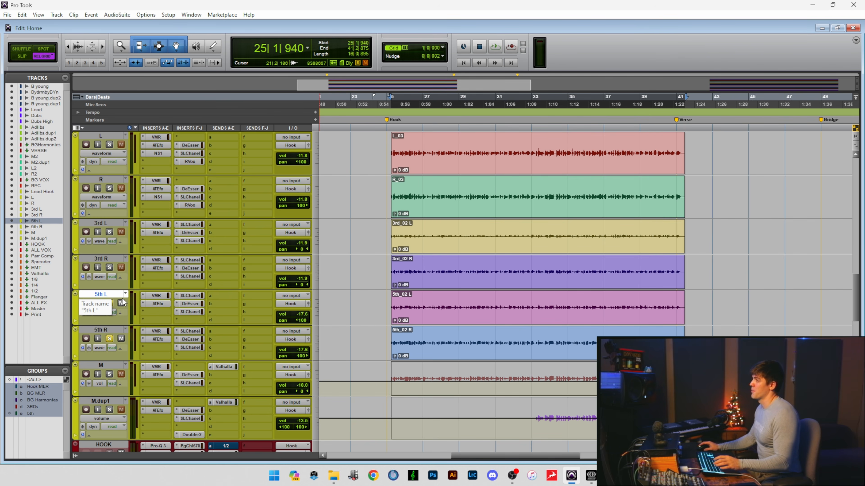
Solo Lead Hook, the L and R doubles and the third harmonies in addition to the fifths.
scroll(103, 282, up, 2)
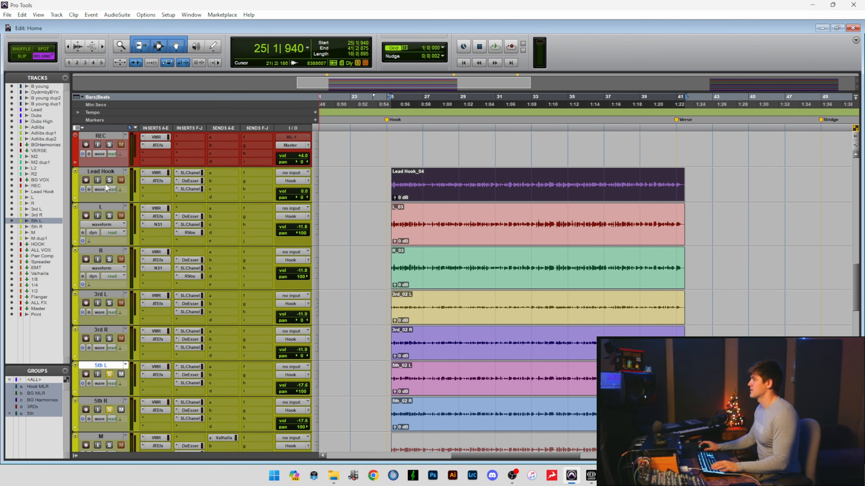
click(109, 215)
click(109, 303)
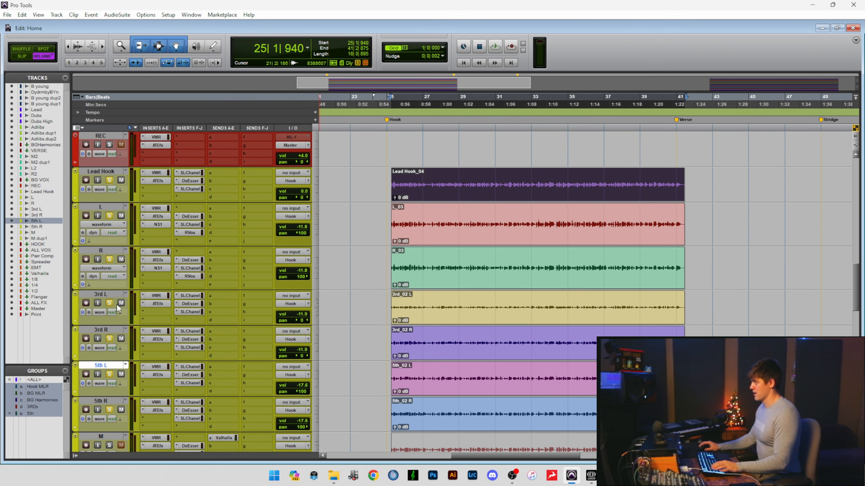
Play the stacked hook vocals while toggling the solo on the fifth harmonies off and on, and stop playback.
key(space)
scroll(118, 360, down, 1)
click(111, 339)
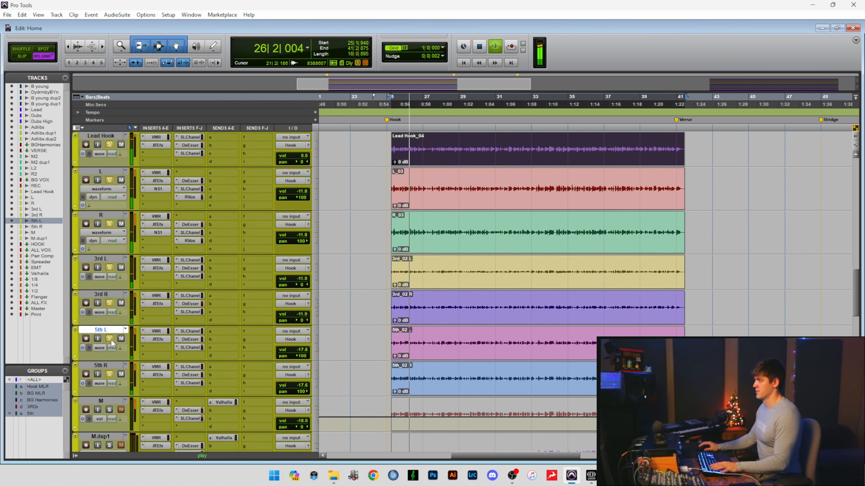
click(109, 338)
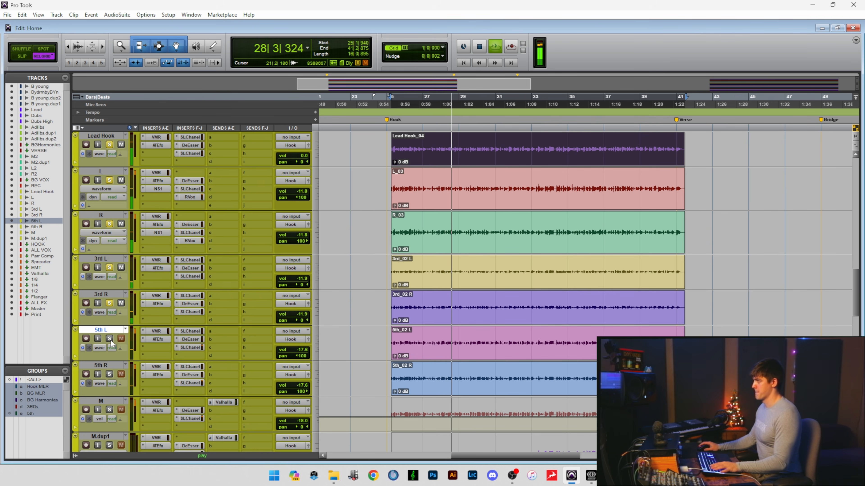
click(109, 339)
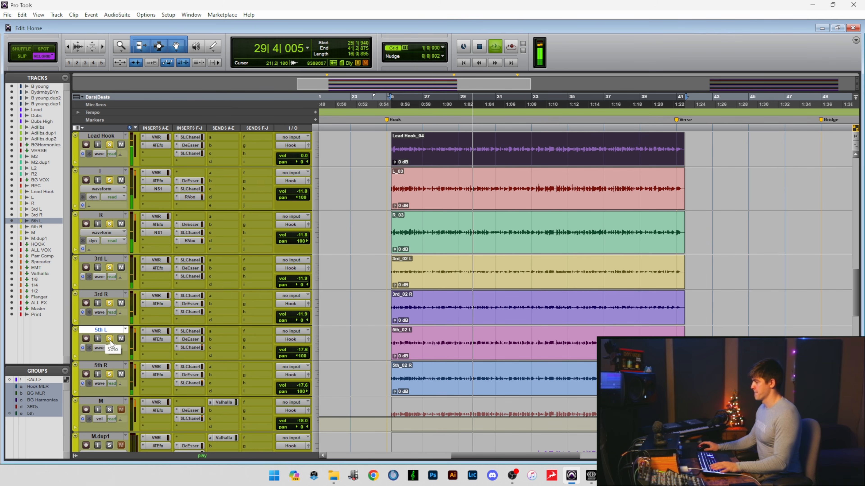
key(space)
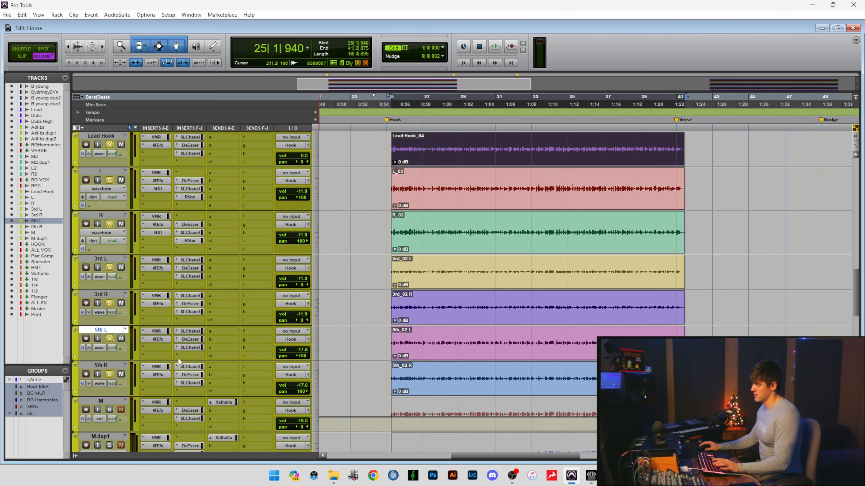
Try lowering the 5th L and 5th R track volumes together to -28.4, and undo the volume change.
click(116, 368)
scroll(114, 367, down, 1)
scroll(115, 367, up, 1)
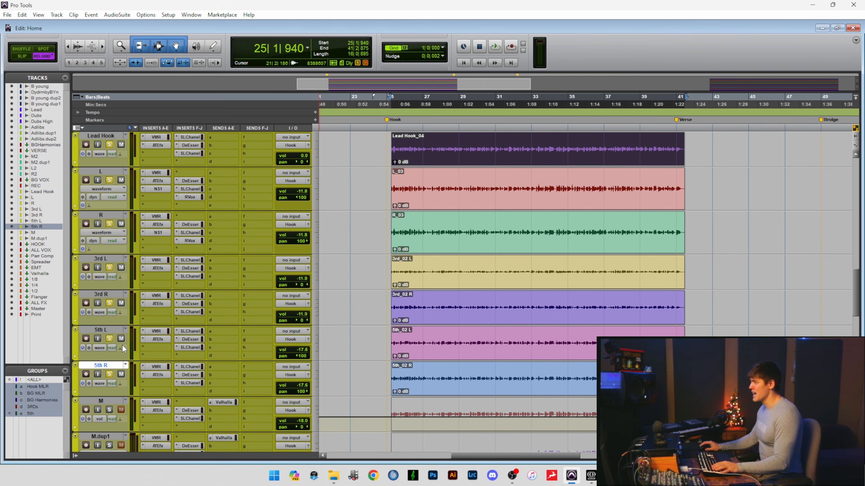
shift+click(117, 331)
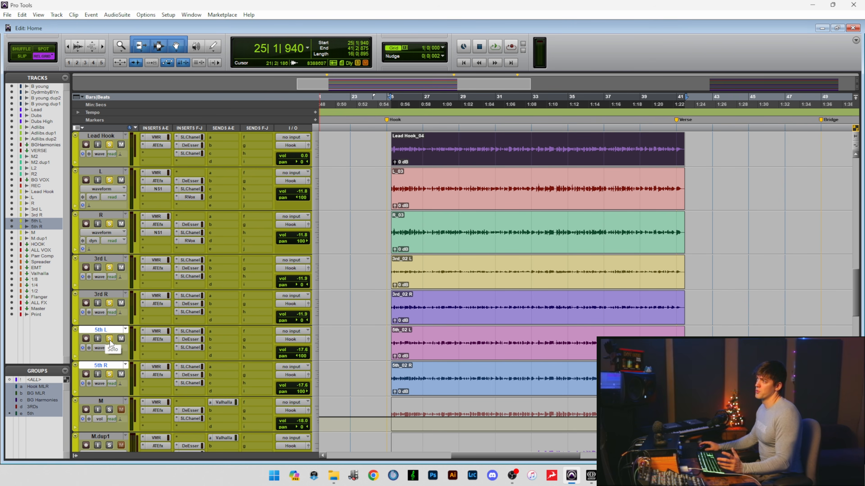
drag(293, 350, 297, 401)
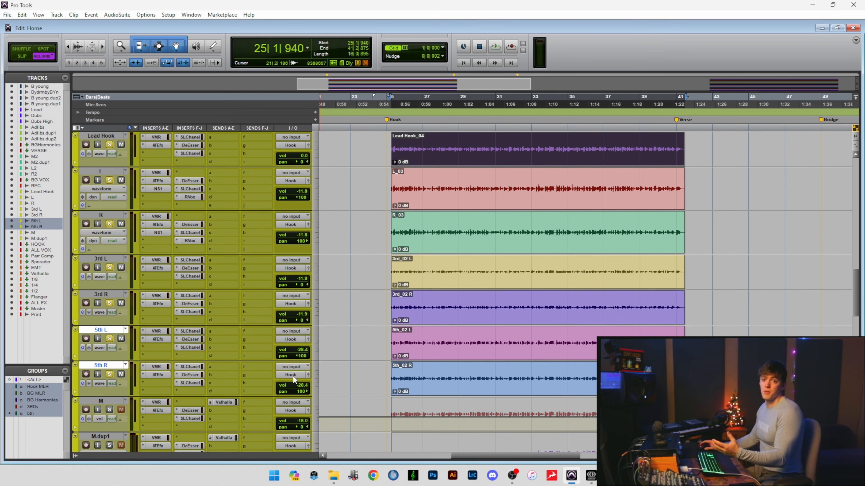
key(ctrl+z)
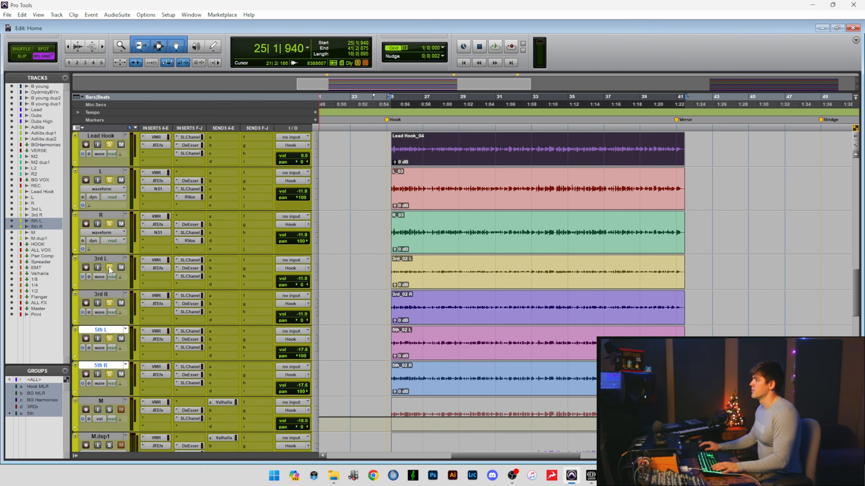
Clear the solos on the fifth and third harmonies, the L and R doubles and Lead Hook.
scroll(109, 268, up, 2)
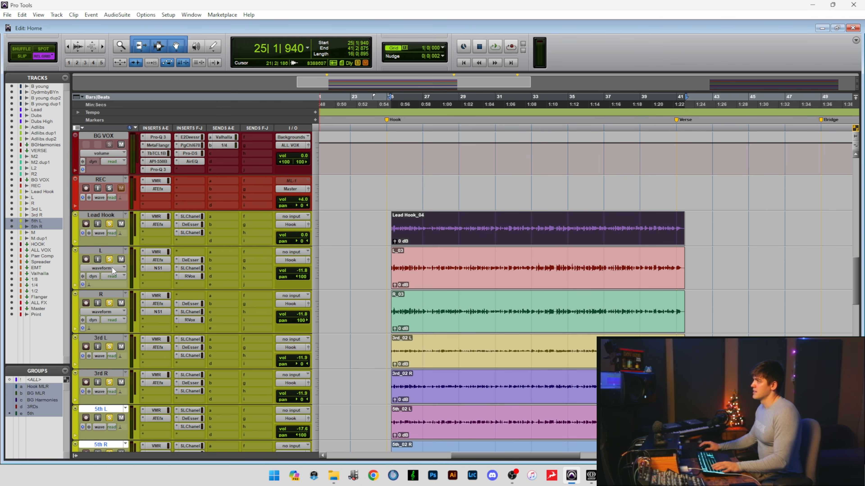
click(109, 260)
click(110, 260)
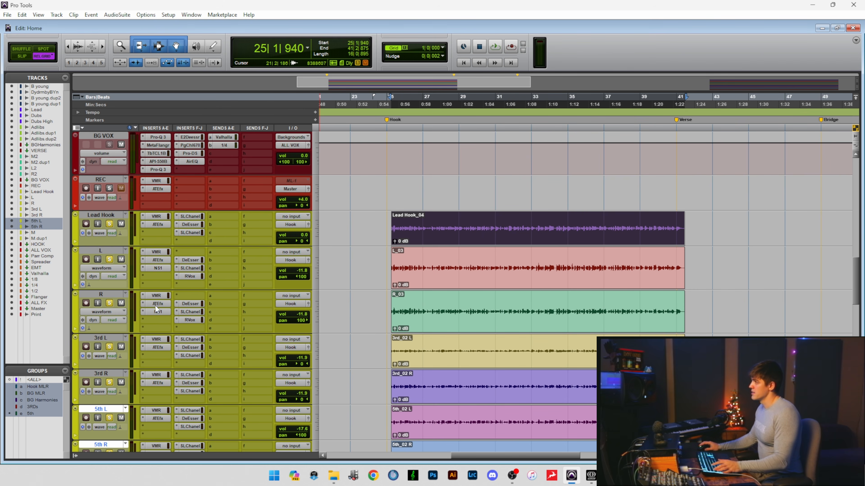
scroll(155, 305, down, 2)
scroll(138, 339, down, 1)
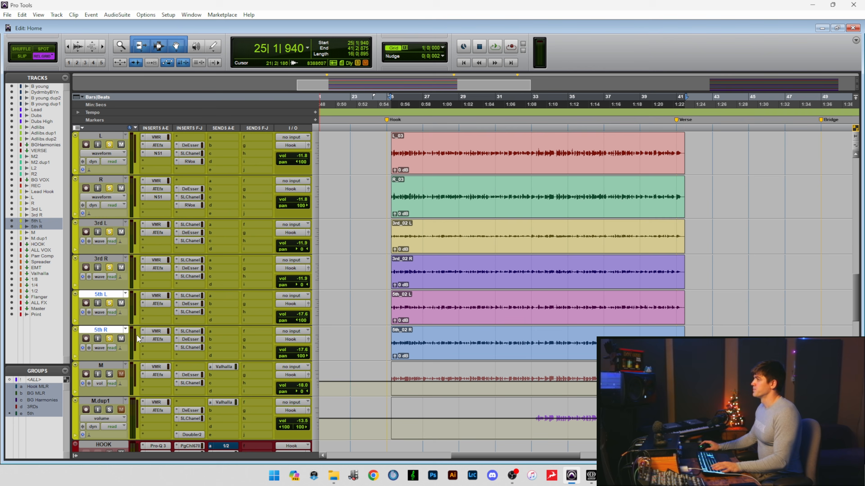
click(109, 339)
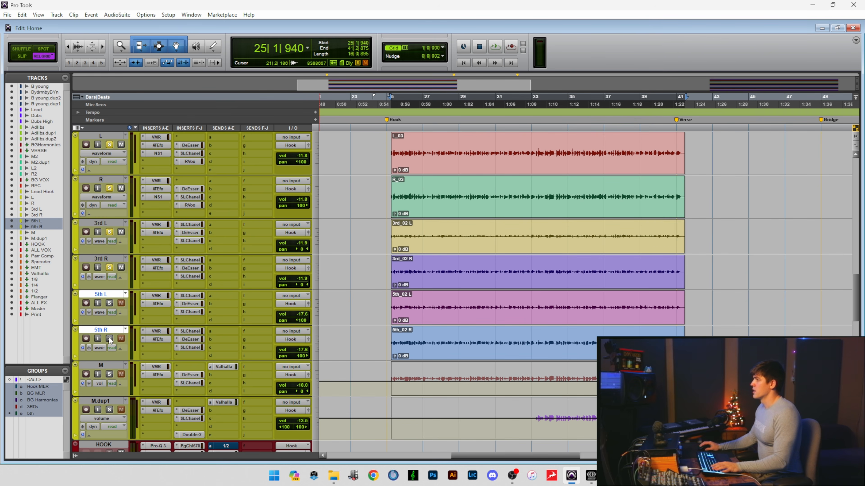
click(109, 269)
scroll(110, 271, up, 2)
click(109, 259)
click(110, 180)
Solo the M track and play the hook to hear it alone, stopping after a short passage.
scroll(137, 278, down, 3)
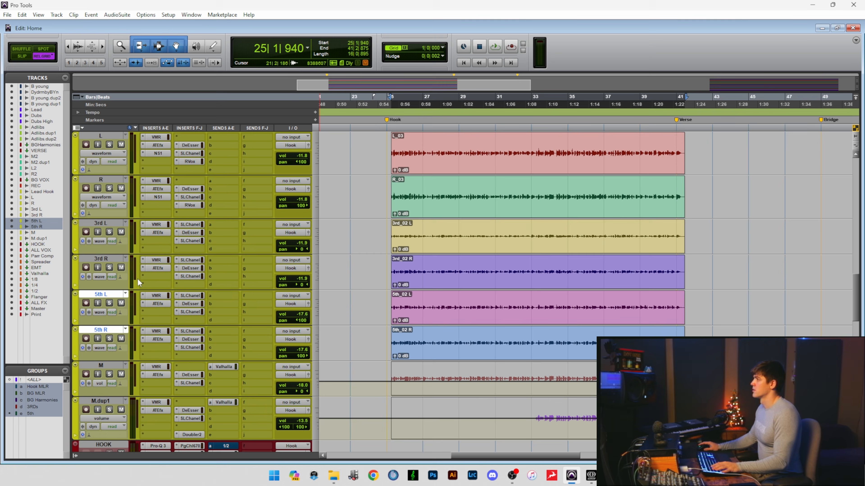
click(109, 331)
key(space)
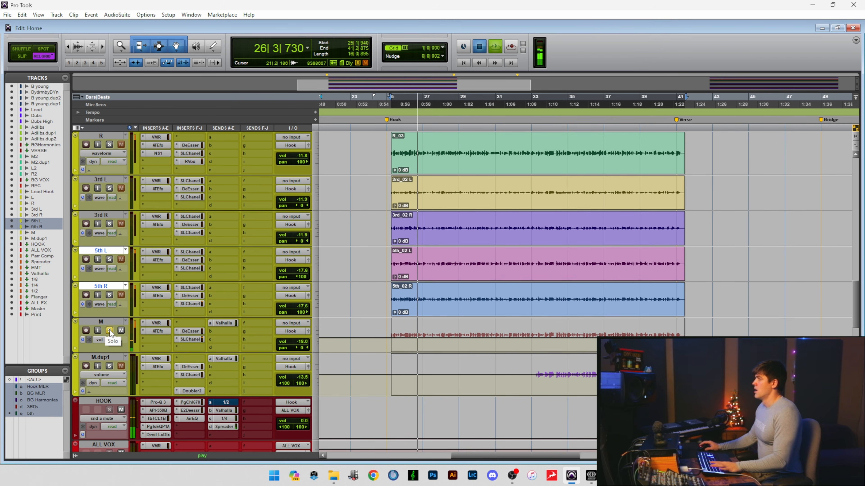
key(space)
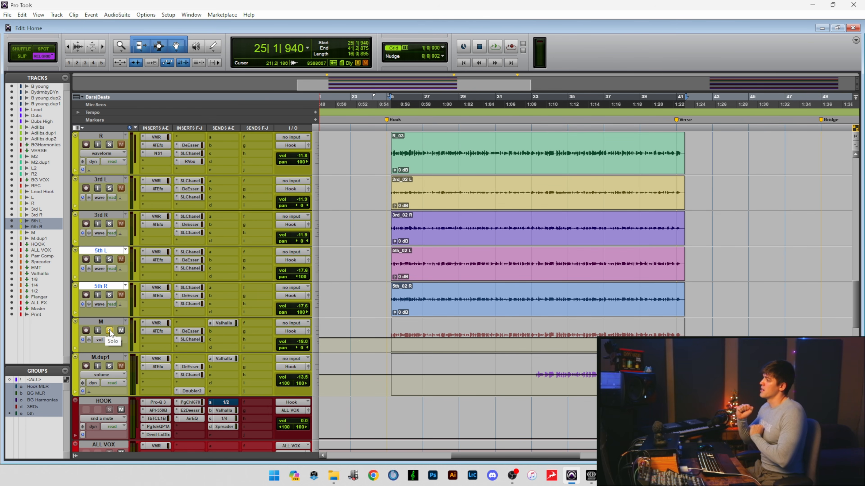
Solo the third and fifth harmony pairs briefly alongside M, and clear their solos again.
click(111, 224)
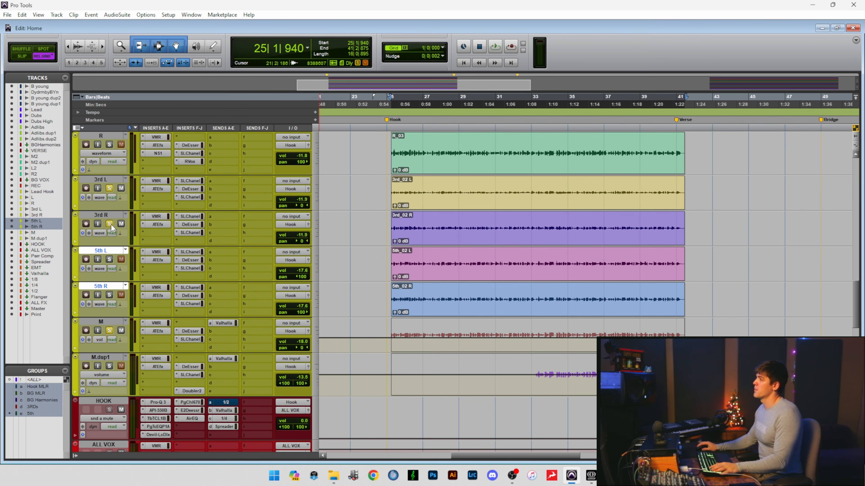
click(110, 259)
click(109, 260)
click(111, 225)
scroll(143, 290, down, 1)
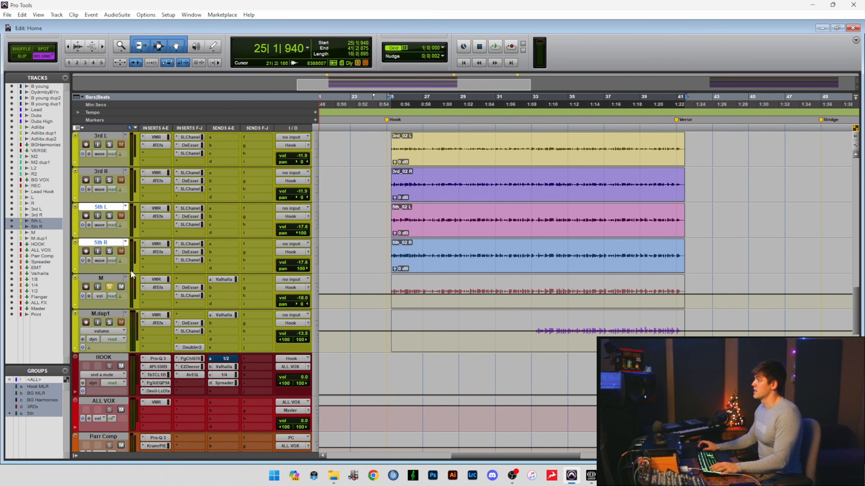
scroll(130, 270, up, 2)
scroll(130, 270, up, 1)
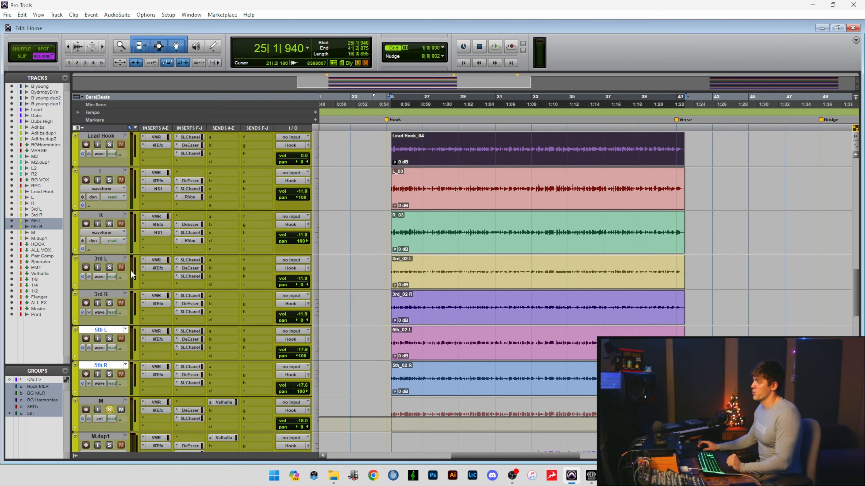
scroll(130, 270, down, 1)
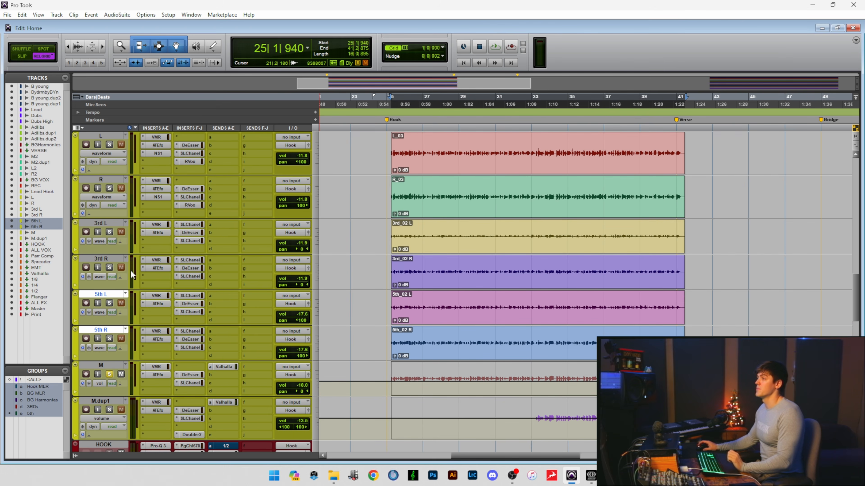
Unsolo the M track and solo Lead Hook, the L and R doubles, the thirds and the fifths.
scroll(130, 271, down, 1)
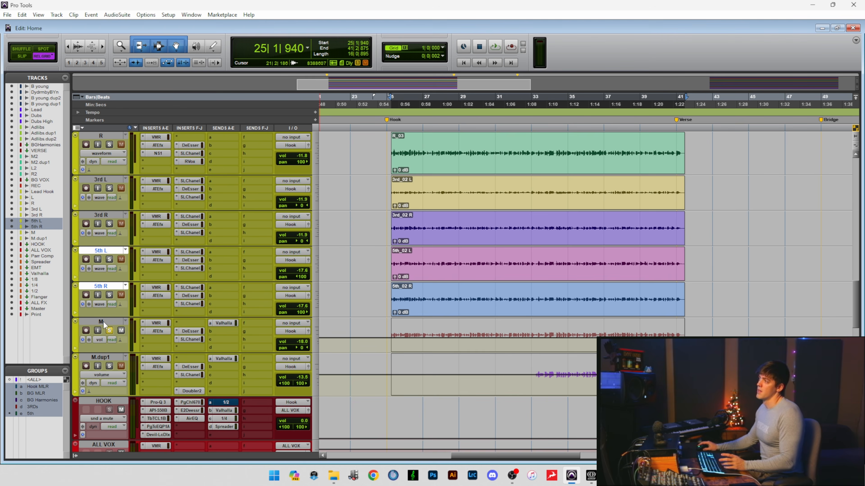
scroll(105, 323, up, 4)
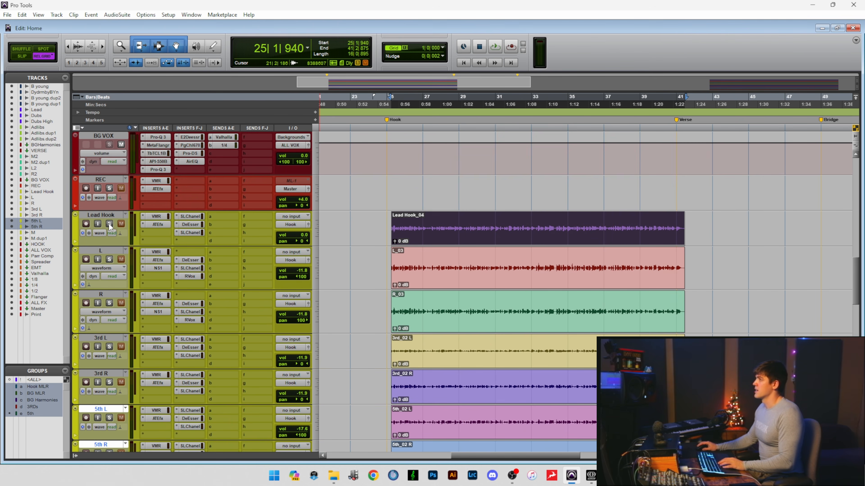
click(109, 260)
scroll(111, 273, down, 1)
click(112, 304)
scroll(111, 314, down, 1)
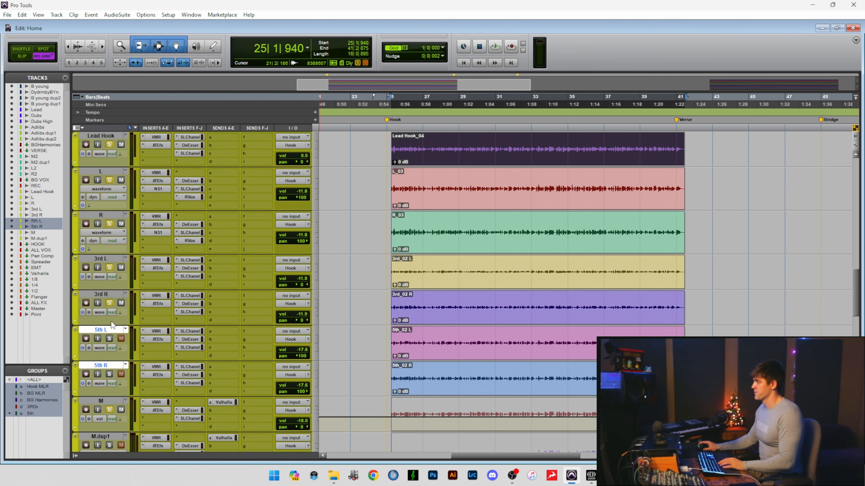
click(111, 339)
scroll(112, 339, down, 2)
Play the stacked hook, add the M track to the solos, and replay the hook from its start.
key(space)
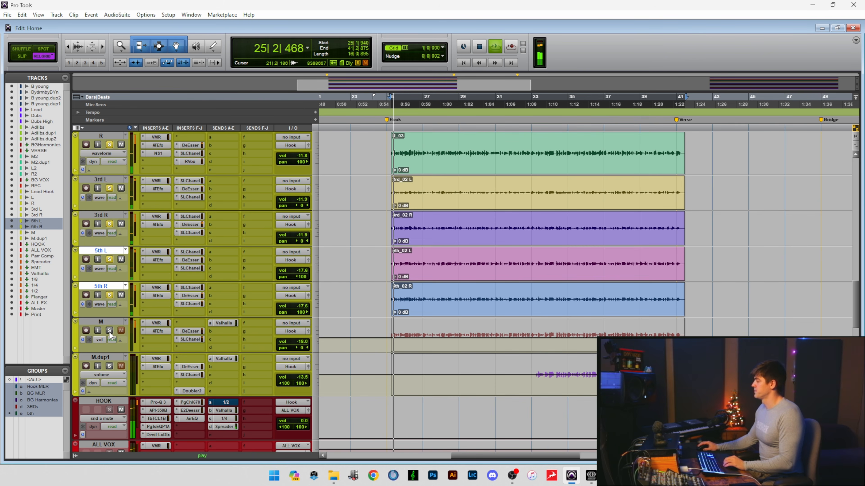
click(109, 331)
key(space)
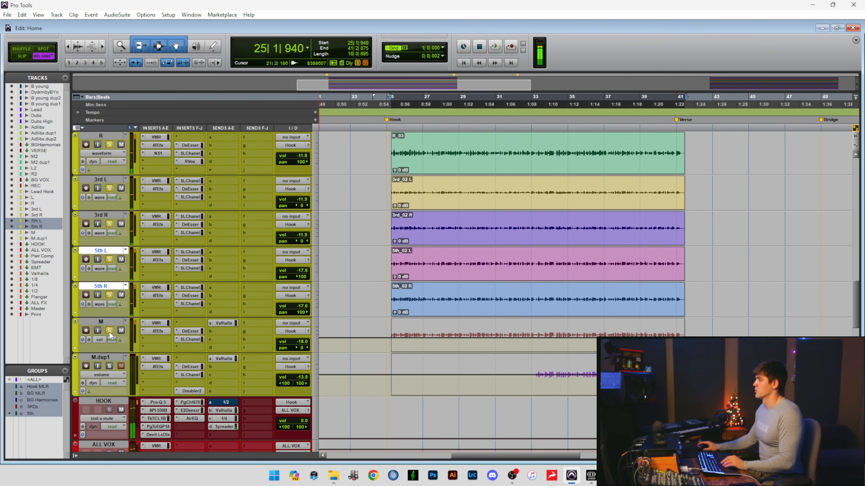
key(space)
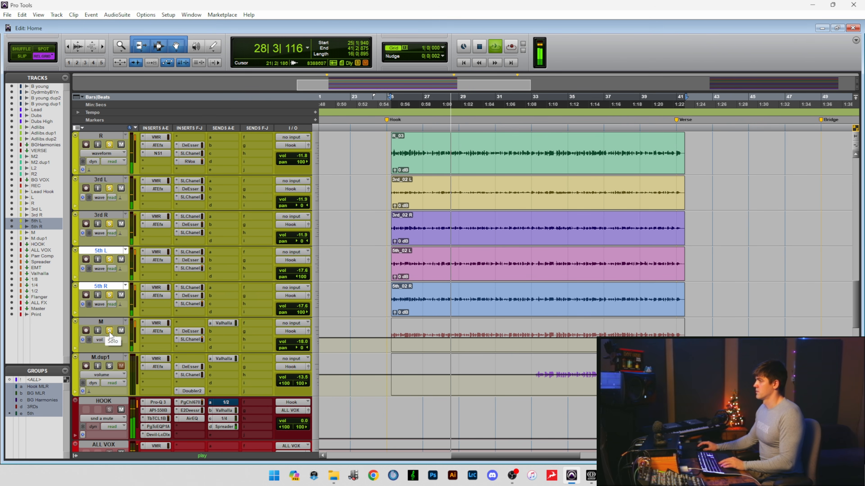
key(space)
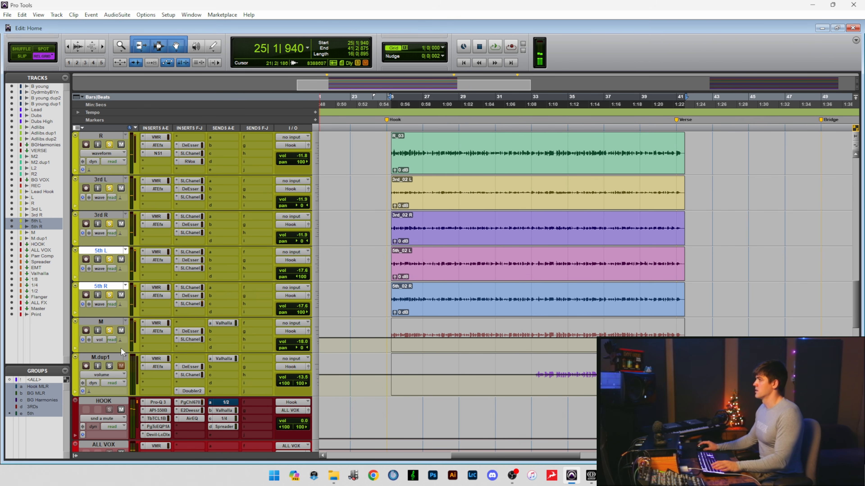
Set the playback start to bar 33 and clear the solos on M, the fifths, the thirds, L, R and Lead Hook.
click(531, 375)
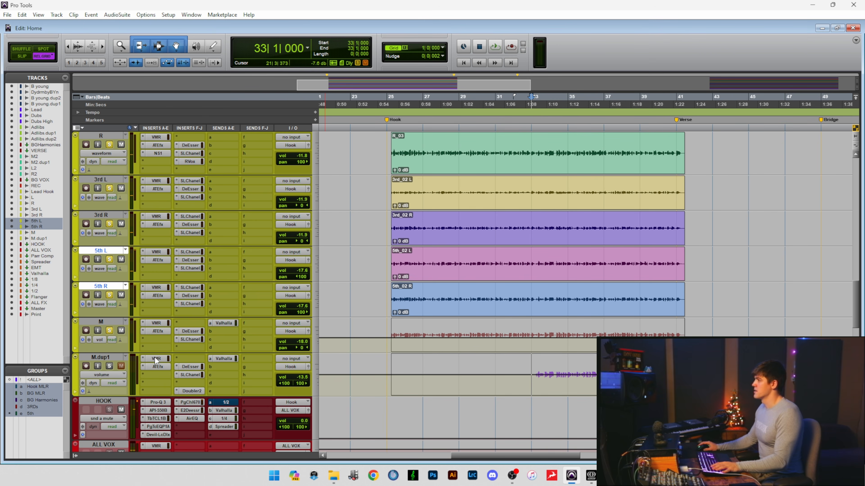
click(109, 330)
click(109, 295)
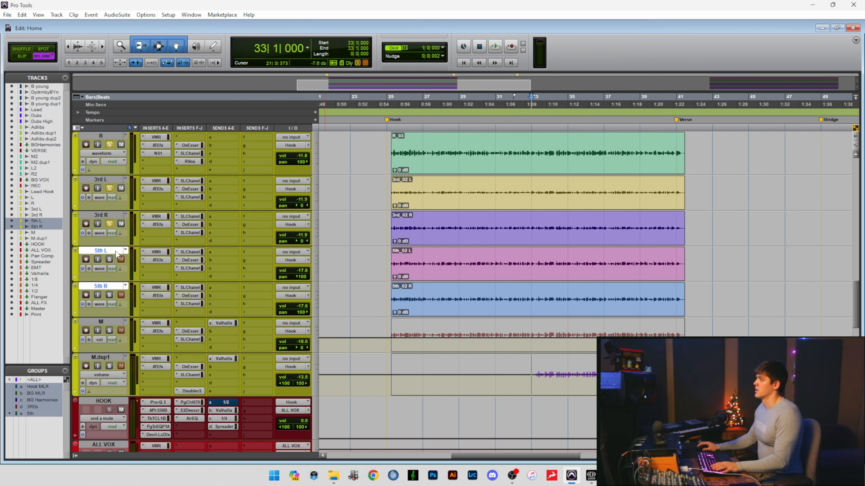
click(109, 224)
scroll(110, 218, up, 1)
click(109, 188)
scroll(110, 184, up, 1)
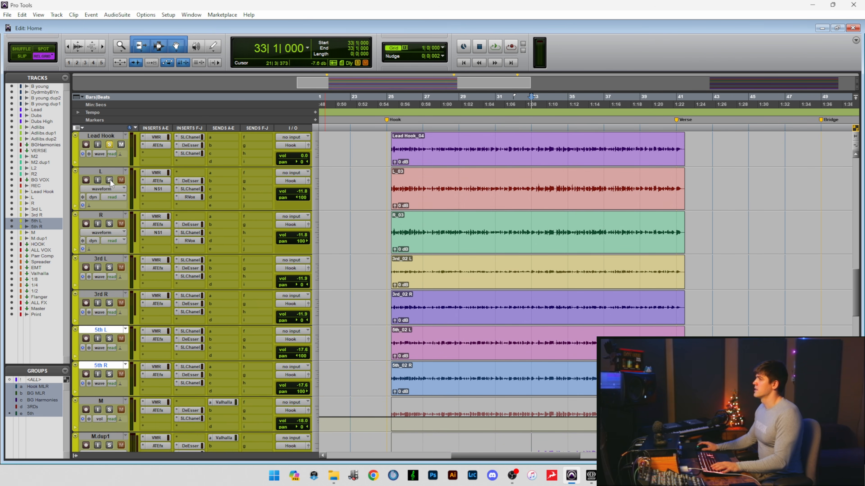
click(111, 146)
Solo the M.dup1 track and play it alone from bar 33.
scroll(131, 285, down, 2)
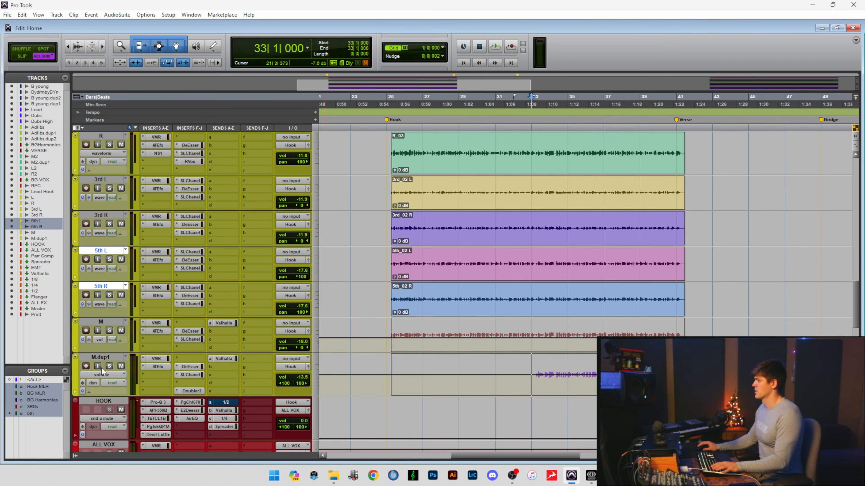
click(108, 365)
key(space)
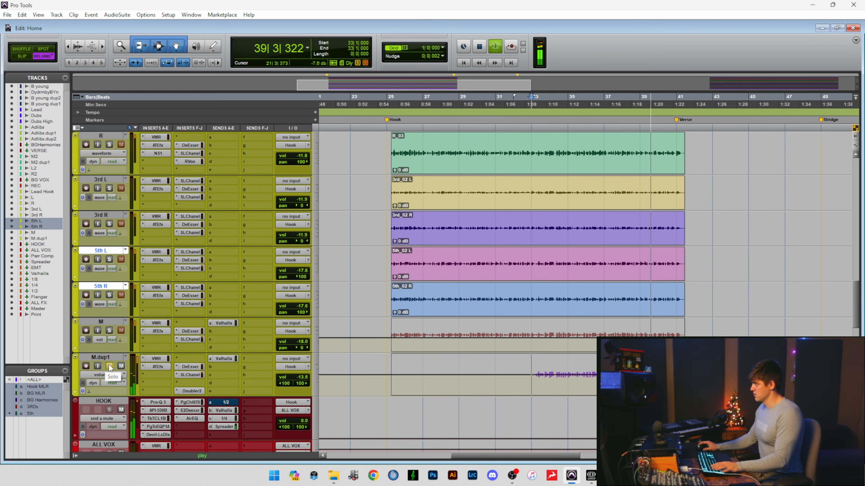
Stop the M.dup1 playback, clear the solos on the hook tracks, and place the playback start at bar 33.
scroll(125, 240, up, 3)
scroll(119, 340, down, 2)
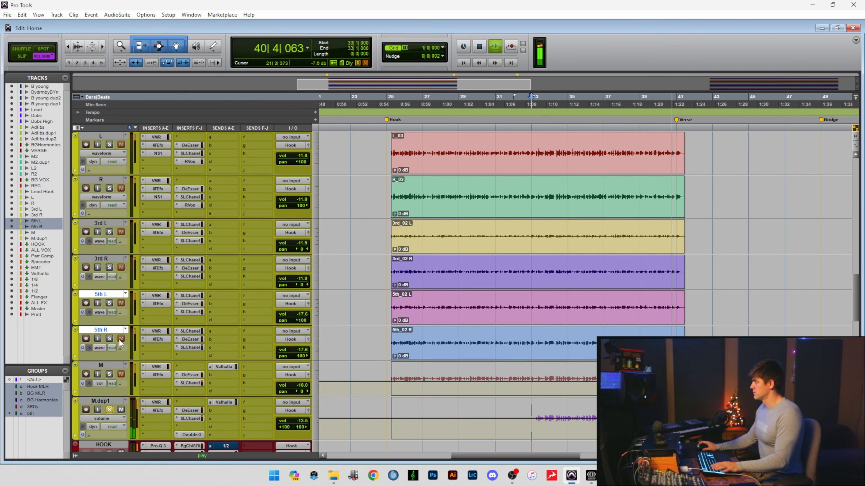
key(space)
scroll(108, 254, up, 4)
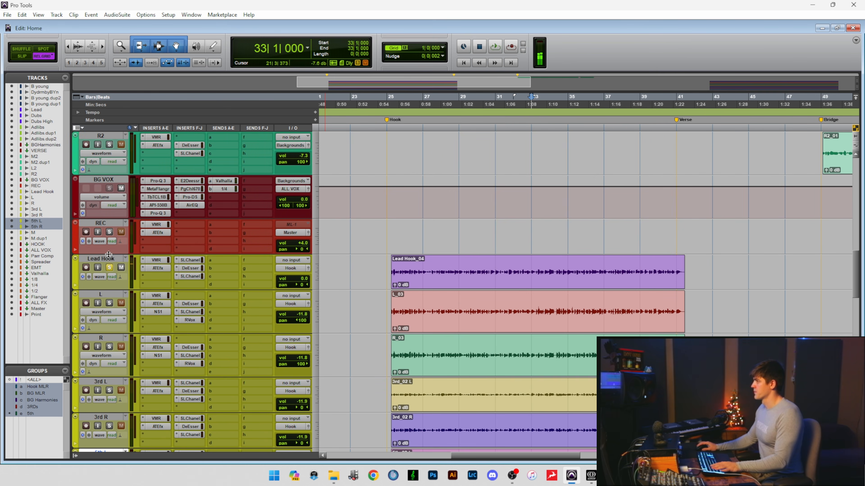
click(110, 267)
scroll(135, 326, down, 6)
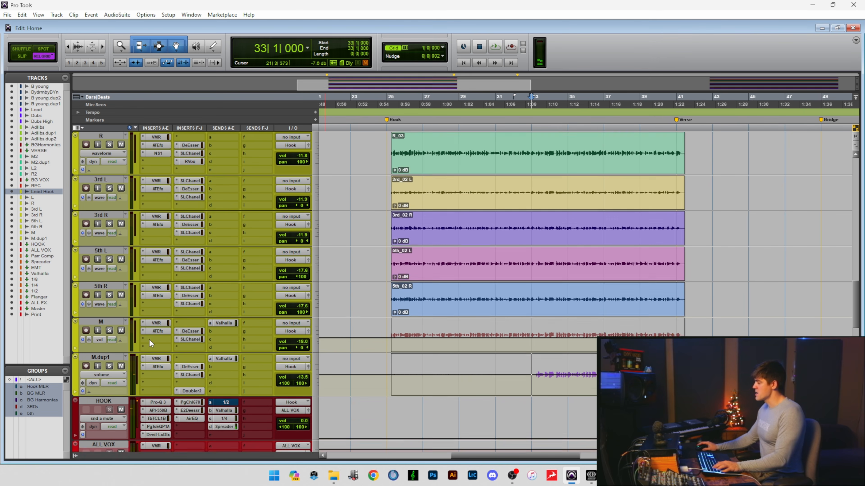
click(531, 326)
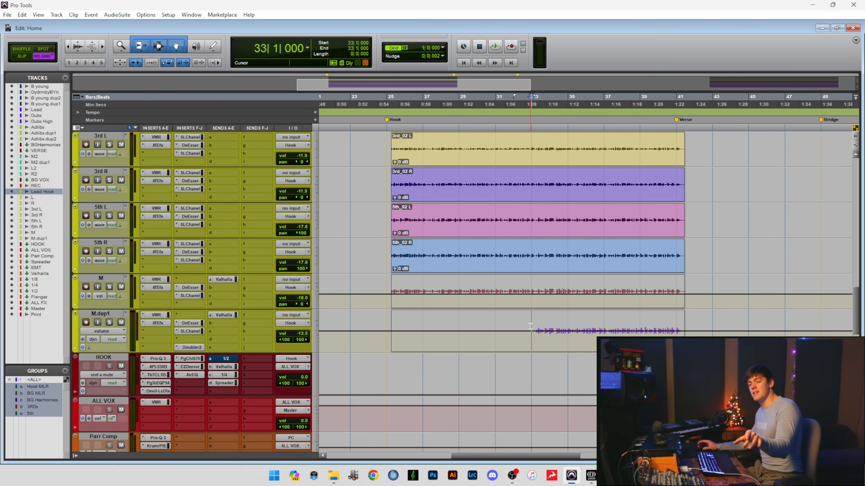
Solo the M.dup1 track, play it briefly from bar 33, and clear its solo.
scroll(530, 326, up, 1)
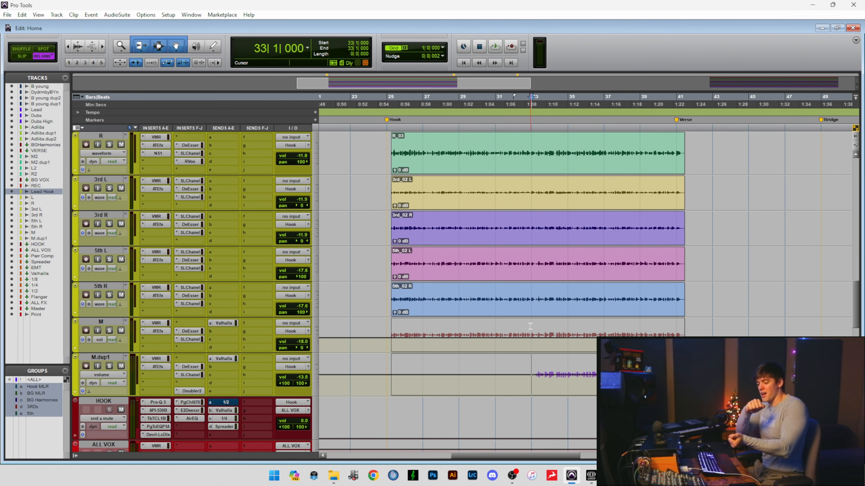
scroll(530, 326, up, 5)
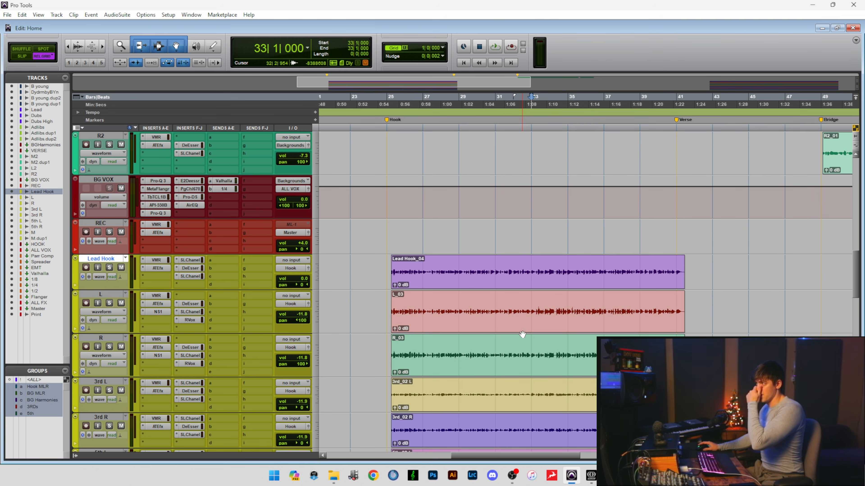
scroll(523, 335, down, 3)
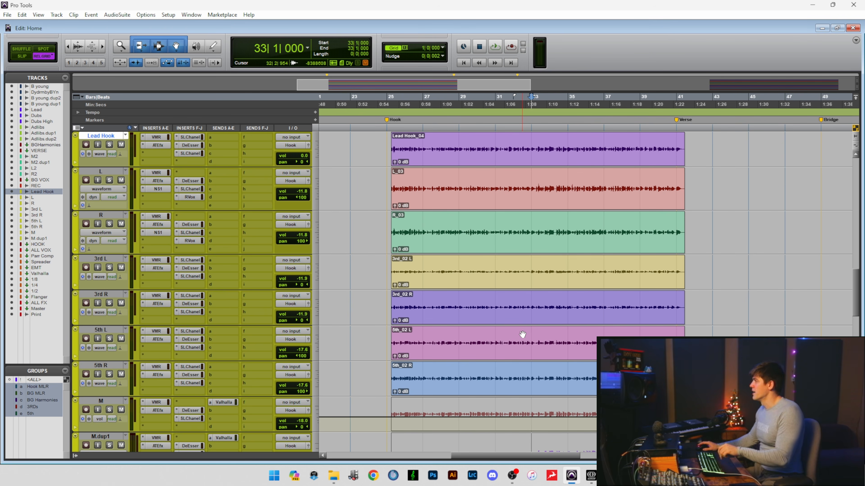
scroll(522, 334, down, 2)
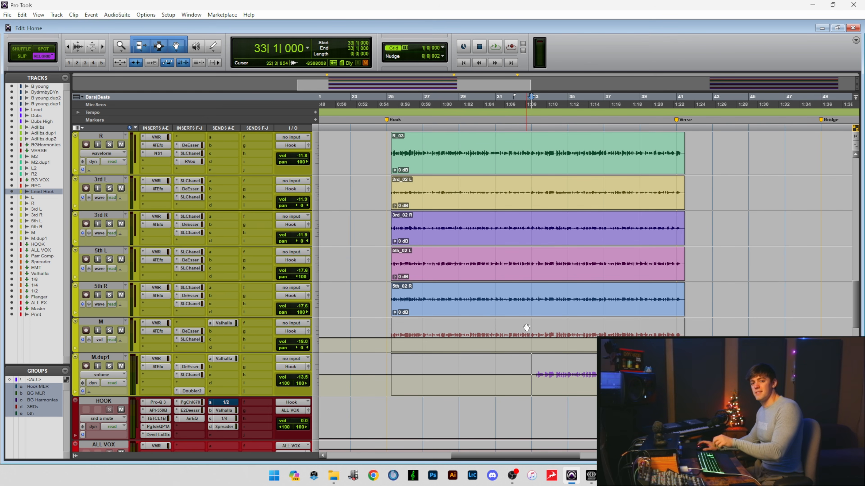
scroll(528, 344, up, 1)
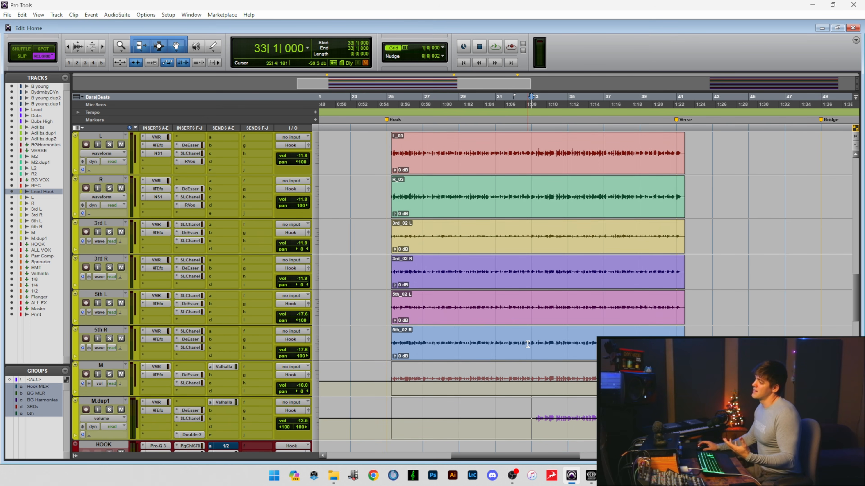
click(109, 410)
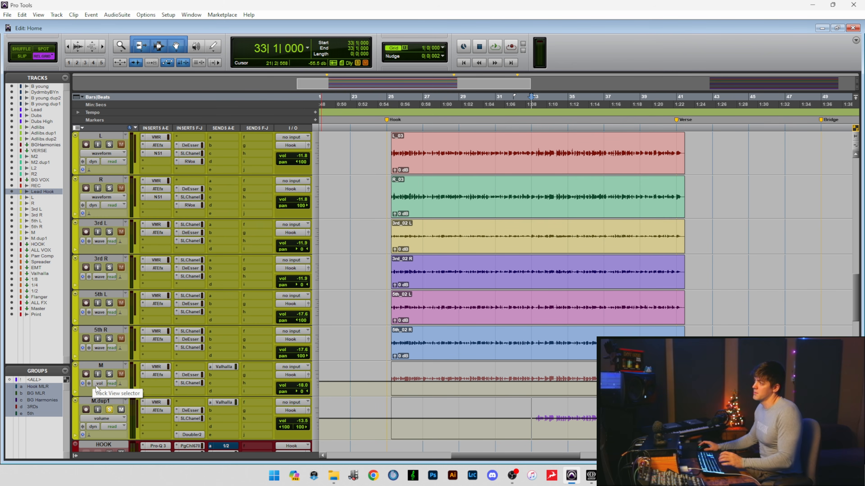
key(space)
click(109, 410)
key(space)
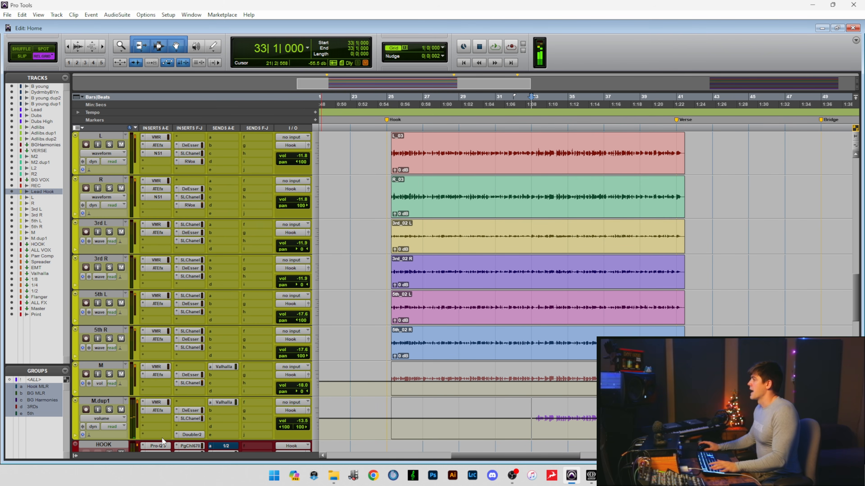
Select the M.dup1 section from bar 33 to bar 42, followed by the 5th L and 5th R clips.
double_click(532, 409)
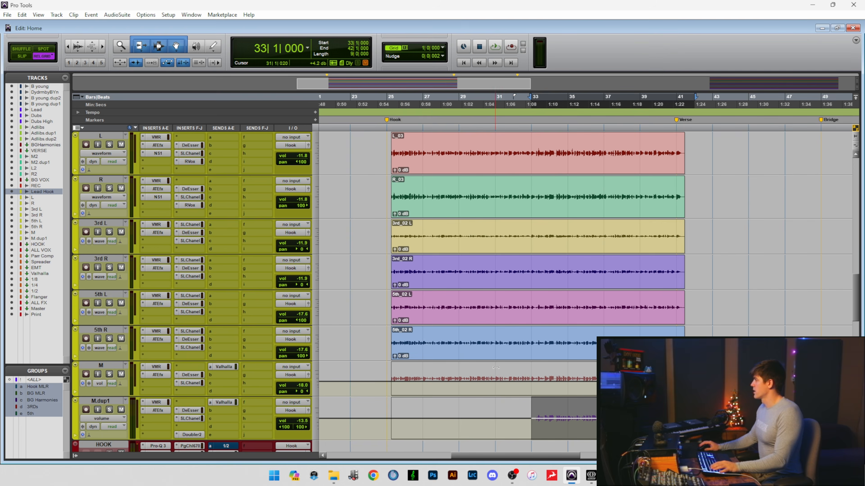
click(498, 359)
scroll(388, 385, up, 1)
scroll(227, 378, down, 2)
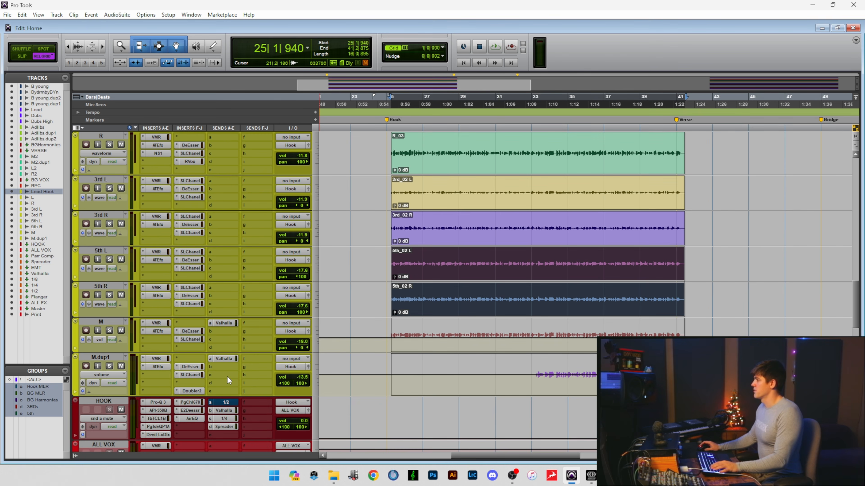
Select all the hook tracks from Lead Hook to M.dup1 and solo them together.
click(109, 366)
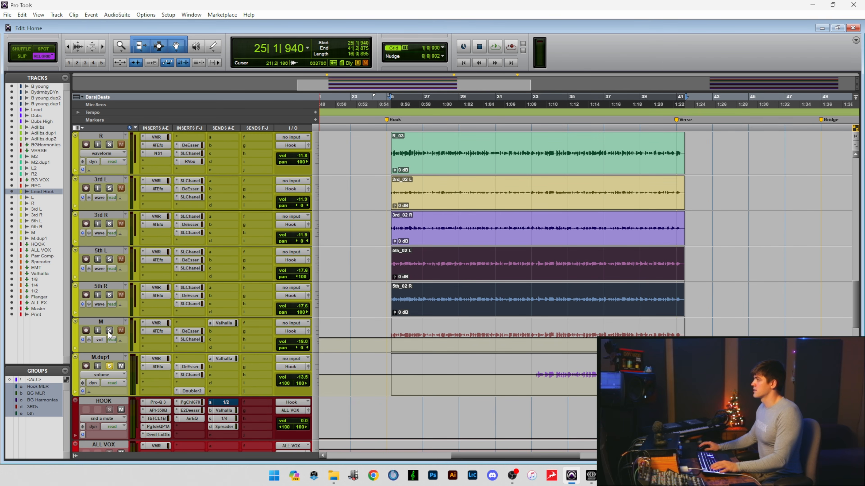
scroll(108, 288, up, 4)
click(110, 216)
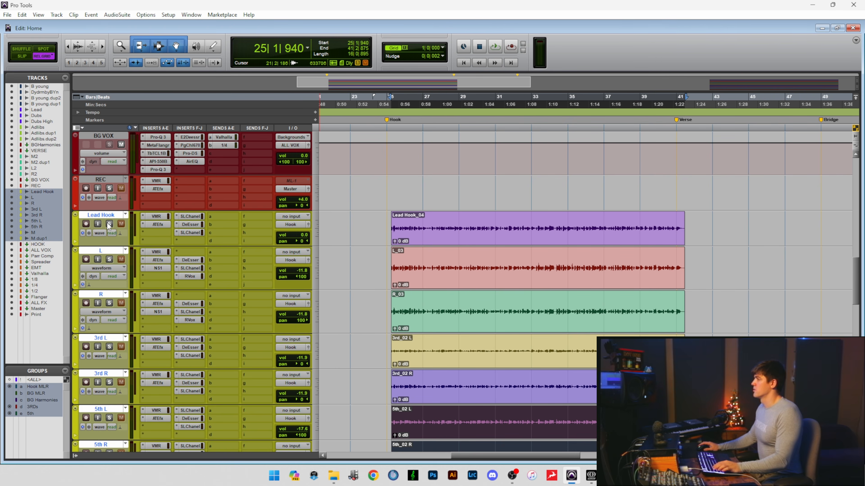
click(110, 224)
Play the full soloed hook stack from bar 31.
scroll(493, 277, down, 4)
click(492, 260)
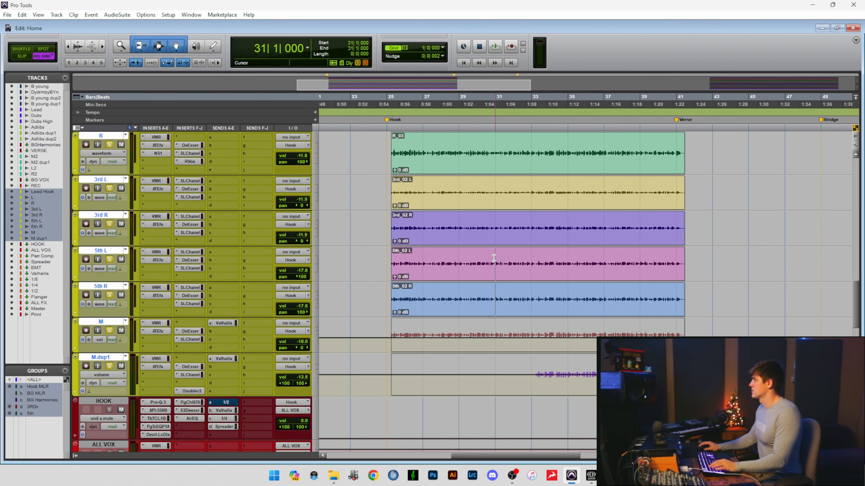
key(space)
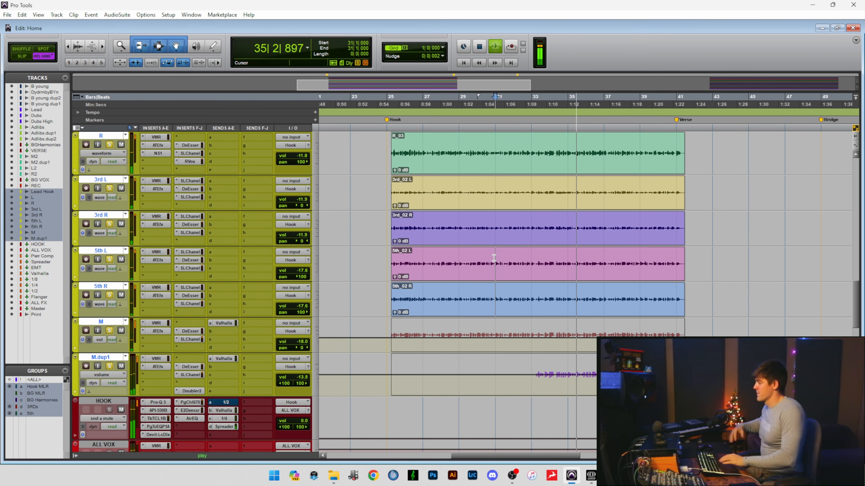
key(space)
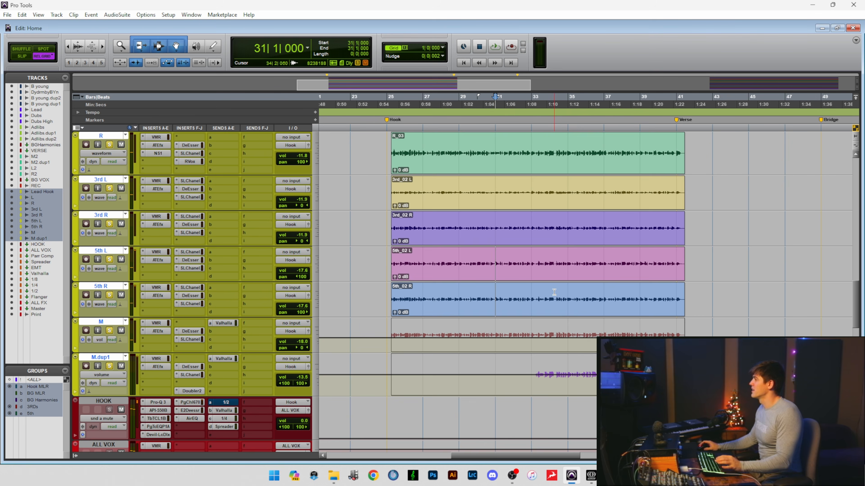
Move the playback start to bar 24 and play the hook from there with all its layers.
scroll(493, 258, up, 1)
click(532, 306)
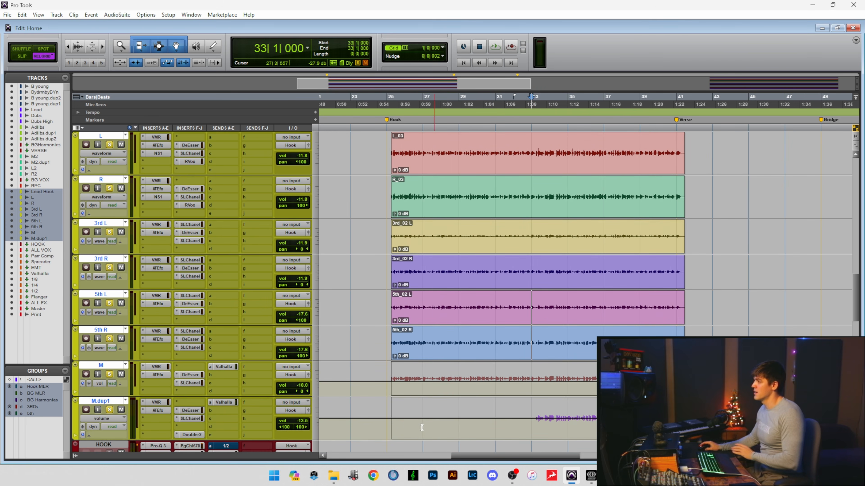
scroll(459, 422, up, 1)
scroll(459, 423, up, 1)
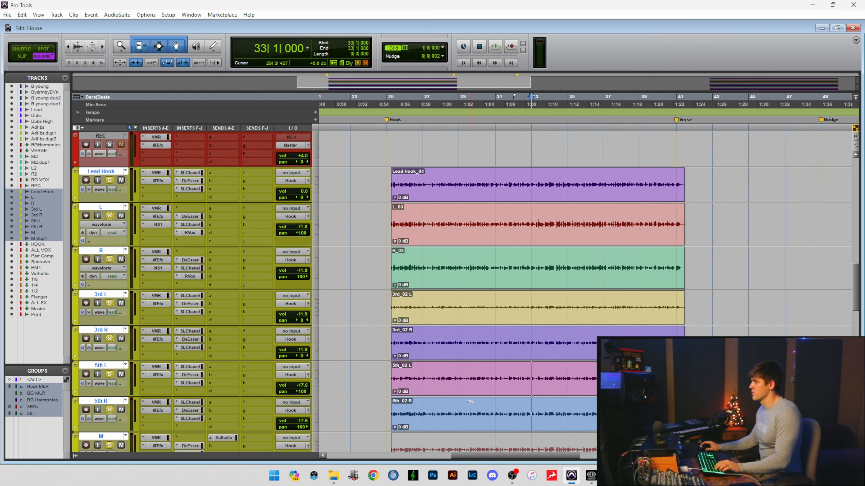
scroll(231, 274, down, 2)
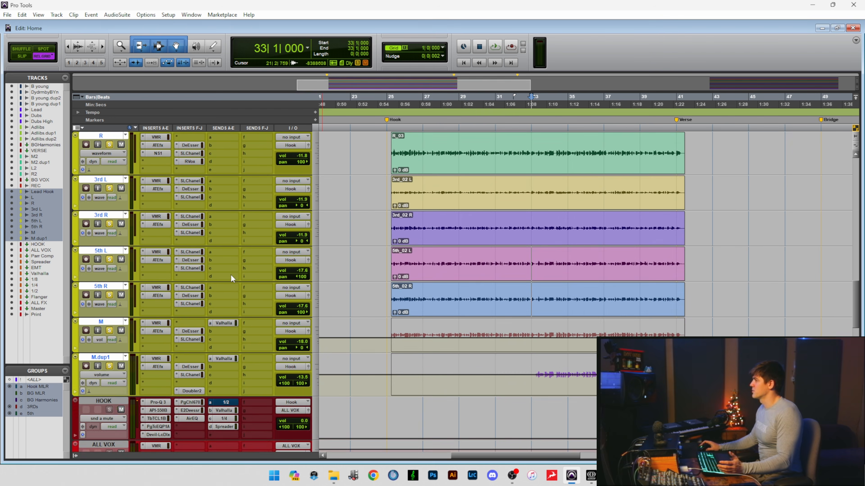
scroll(225, 269, up, 2)
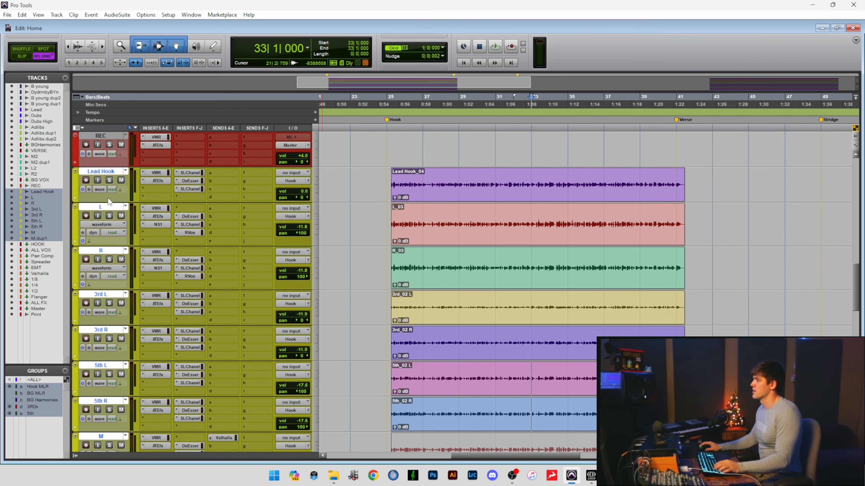
scroll(219, 230, up, 3)
click(370, 268)
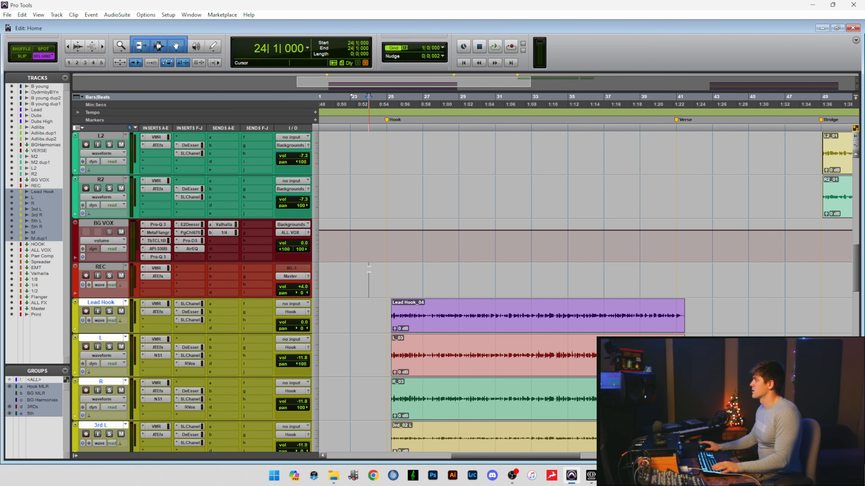
key(space)
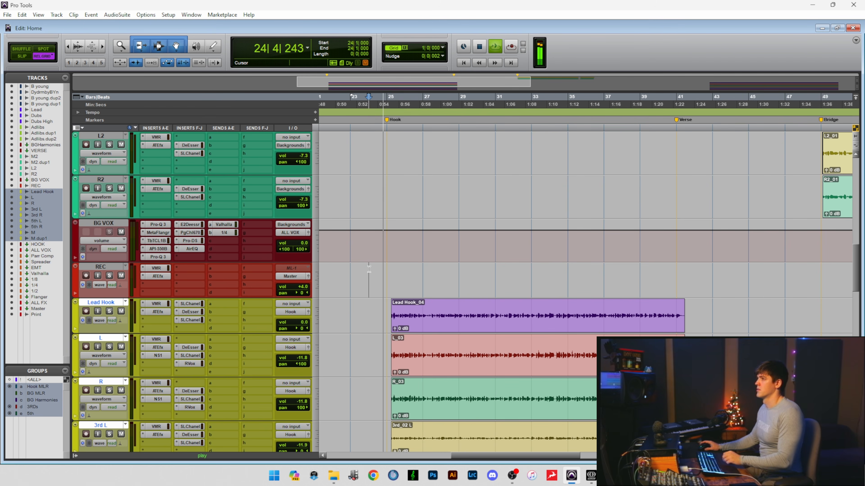
scroll(365, 266, down, 1)
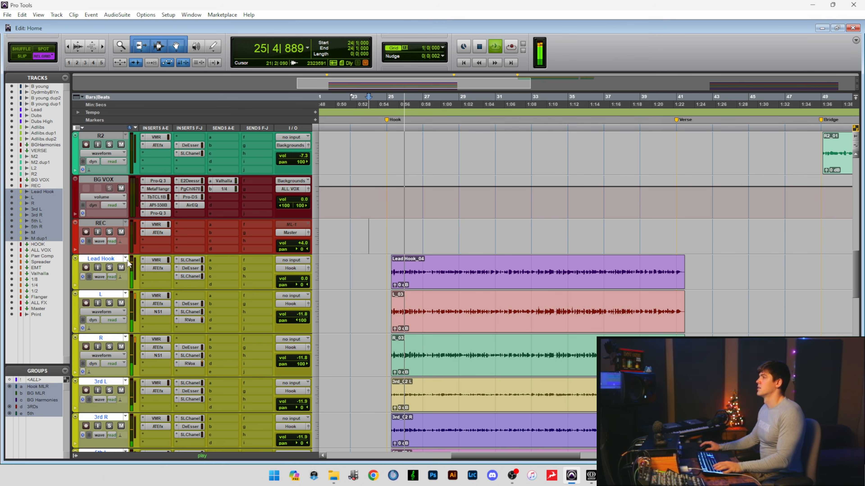
Stop playback, take Lead Hook out of the track selection, and mute the remaining hook layers from L to M.dup1.
ctrl+click(105, 260)
key(space)
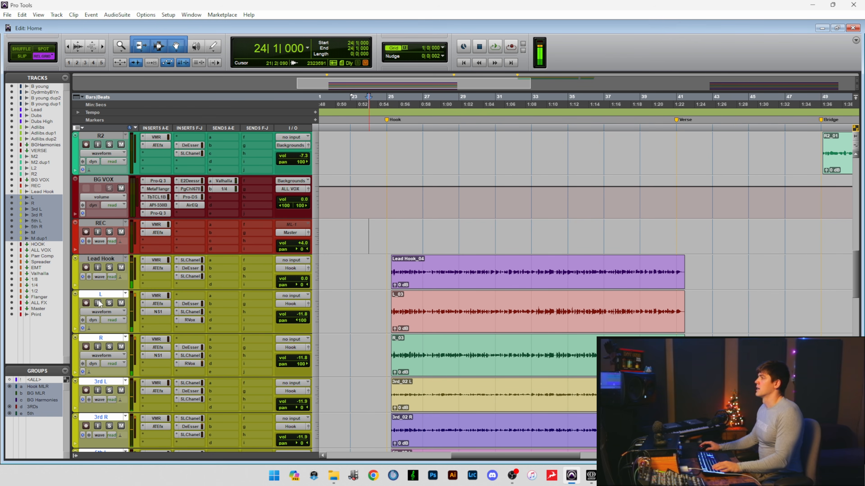
click(121, 303)
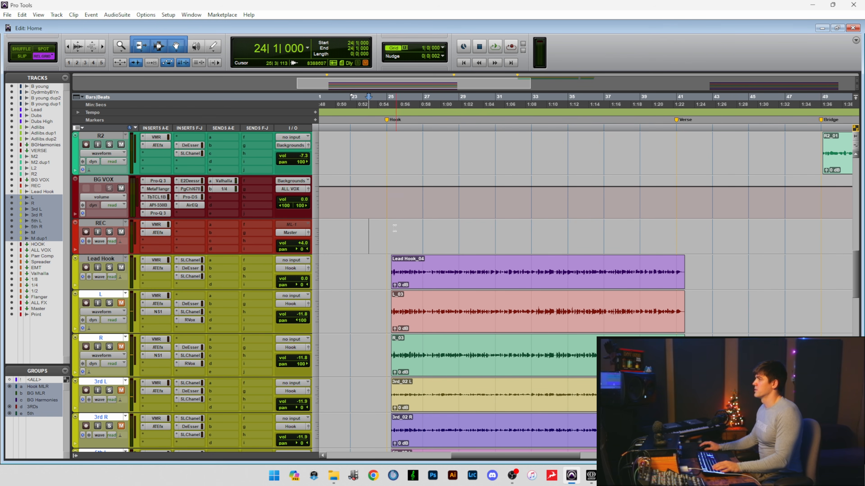
Play the lead from bar 25 and unmute the other hook layers during playback to compare them.
click(381, 234)
key(space)
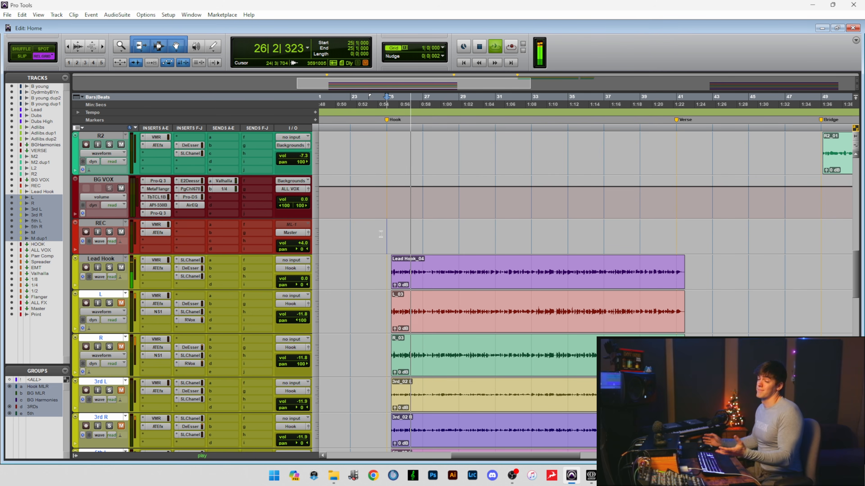
click(121, 302)
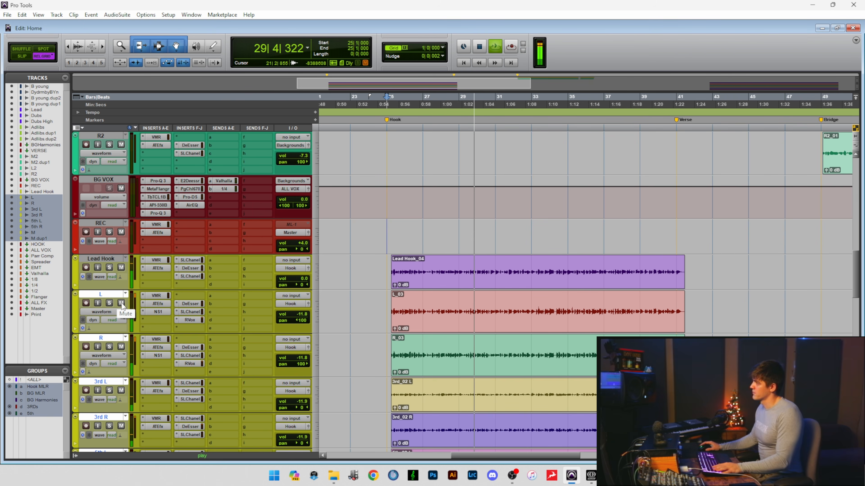
key(space)
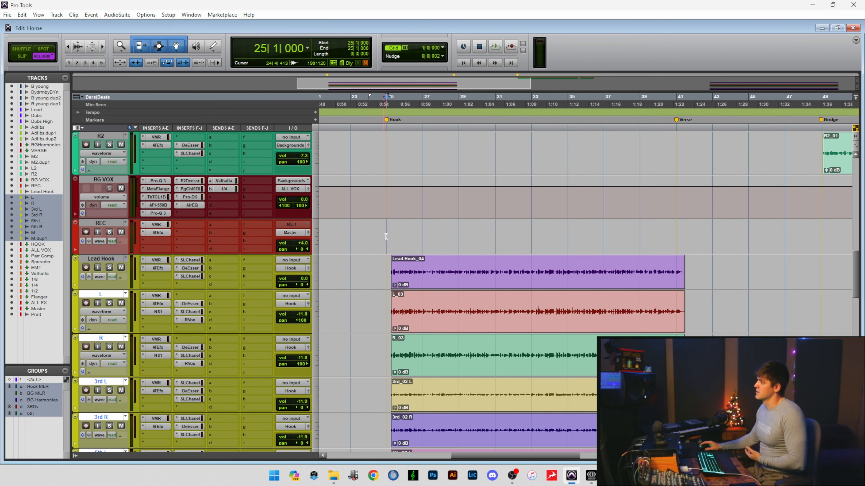
Select the Lead Hook, L and R tracks one after another.
click(106, 259)
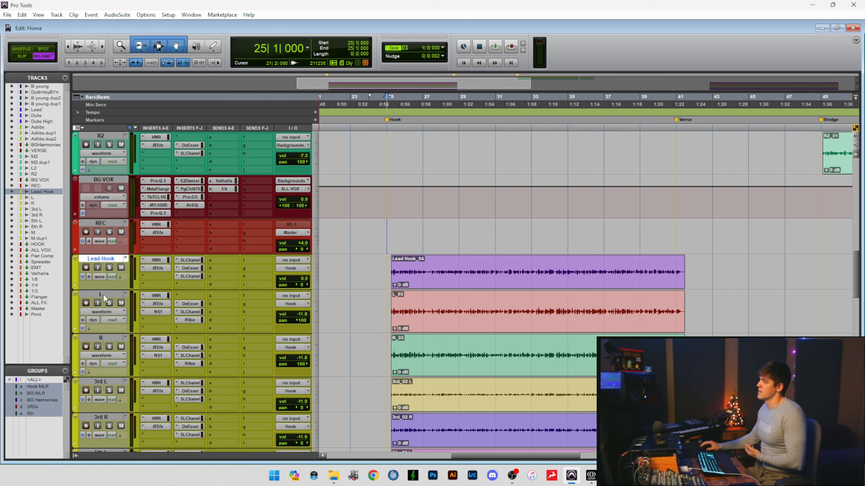
click(103, 293)
click(106, 337)
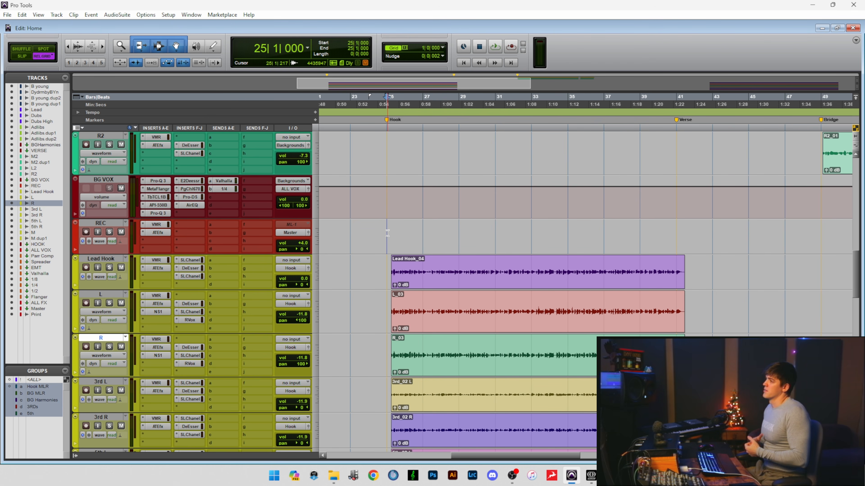
Select the hook section of the L and R double tracks from bar 25 to bar 42.
scroll(387, 233, down, 2)
scroll(392, 179, up, 1)
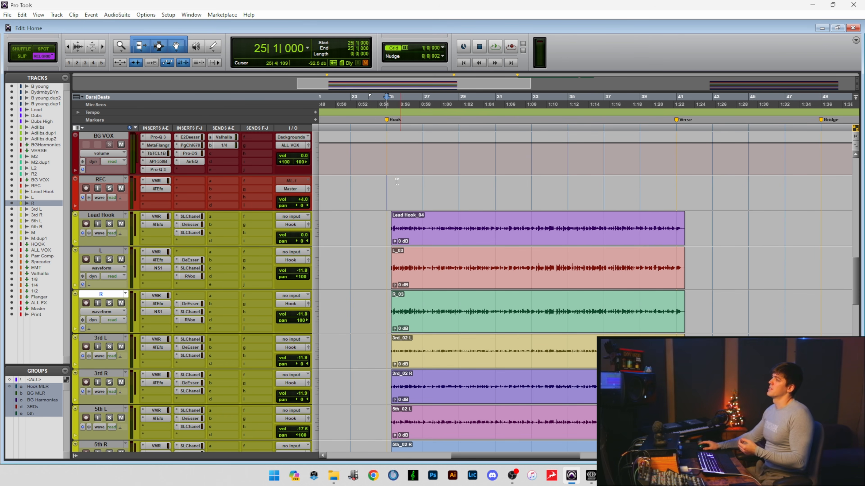
click(408, 271)
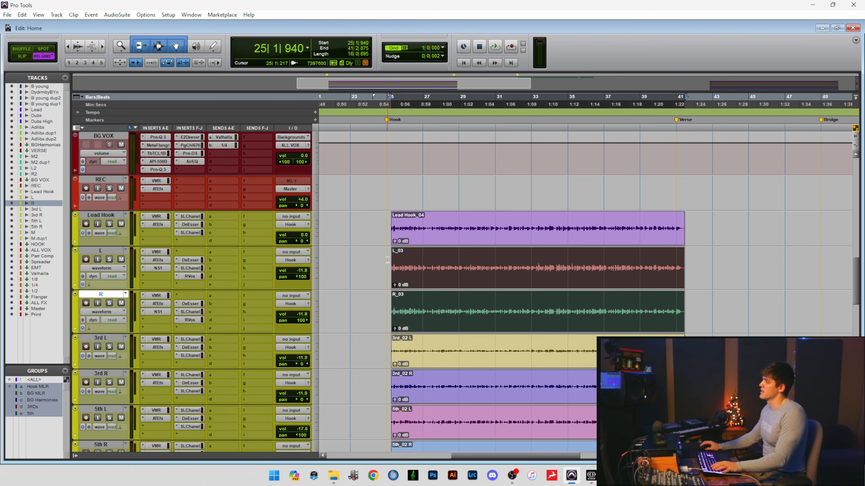
drag(387, 259, 685, 305)
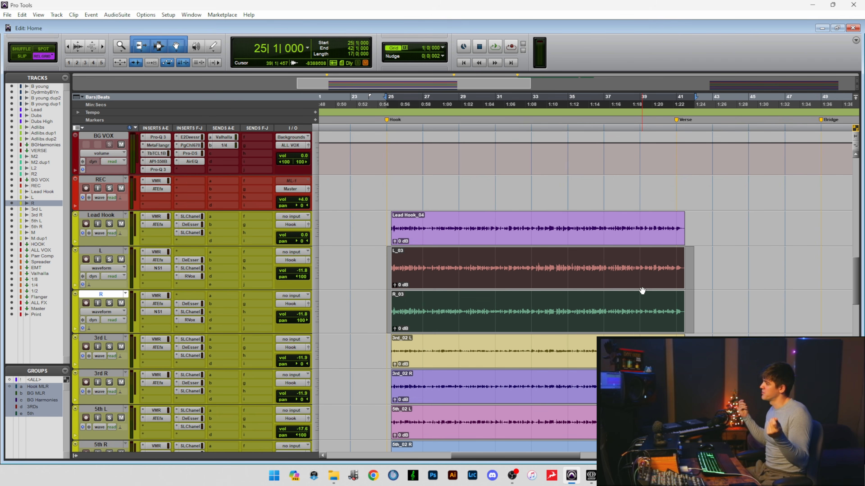
Clear the range selection on the doubles and place the edit cursor at bar 25 on the REC track.
click(392, 189)
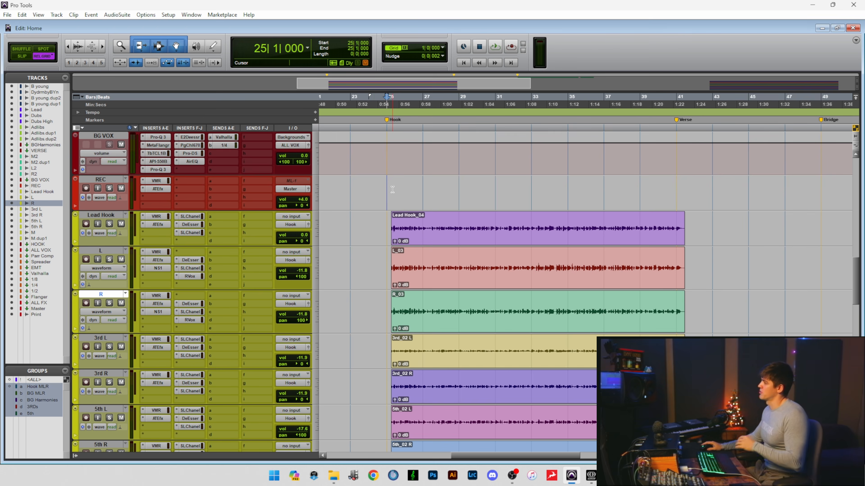
scroll(392, 189, down, 2)
scroll(378, 269, down, 1)
scroll(387, 235, up, 2)
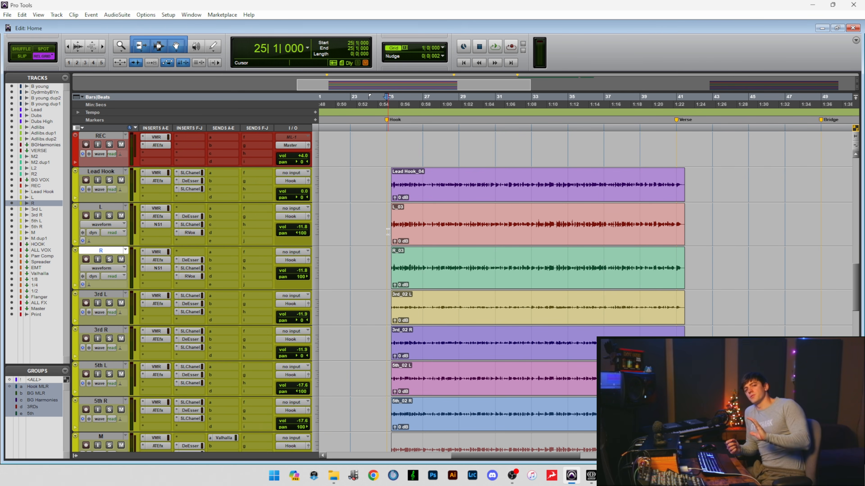
scroll(98, 265, down, 1)
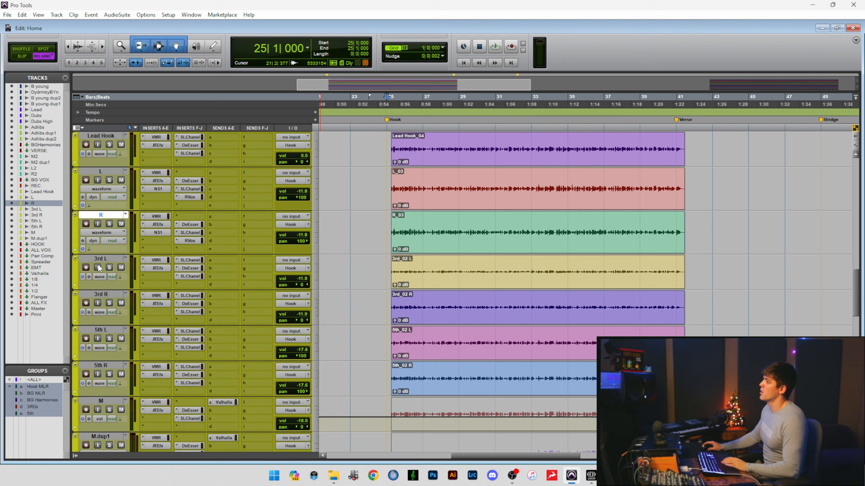
Solo the 3rd L and 3rd R harmonies, select their hook clips, audition the pair, and remove the solo again.
click(110, 258)
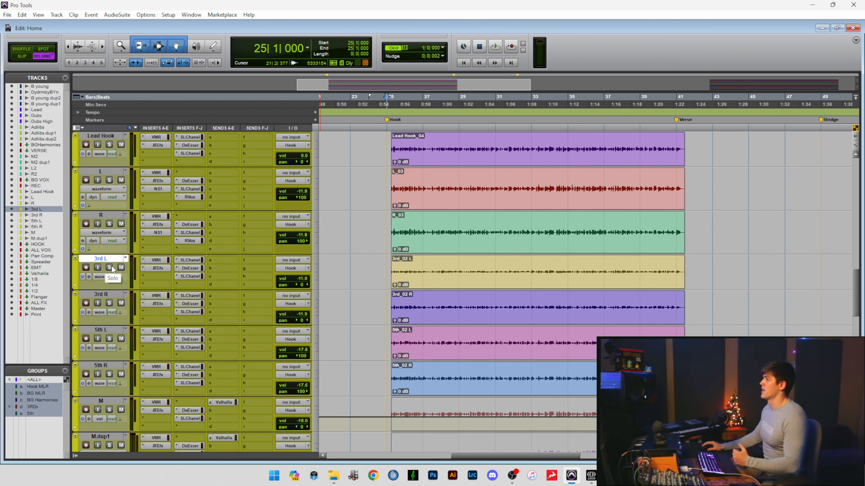
click(109, 269)
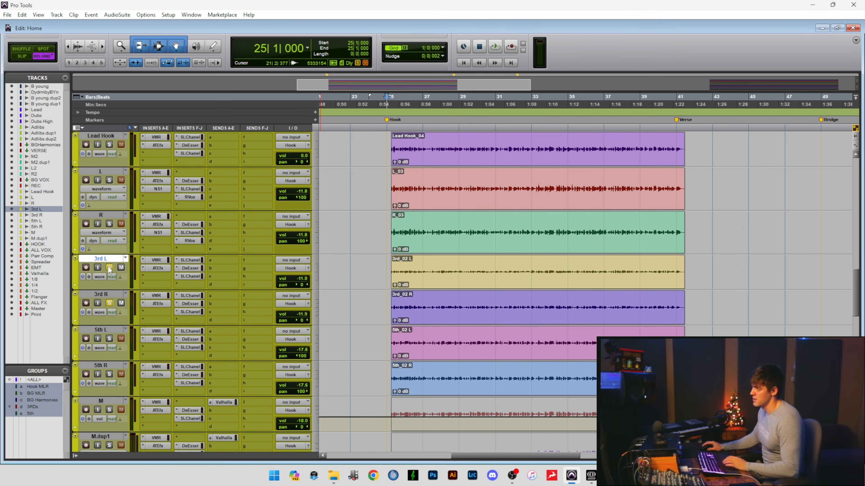
key(space)
click(422, 282)
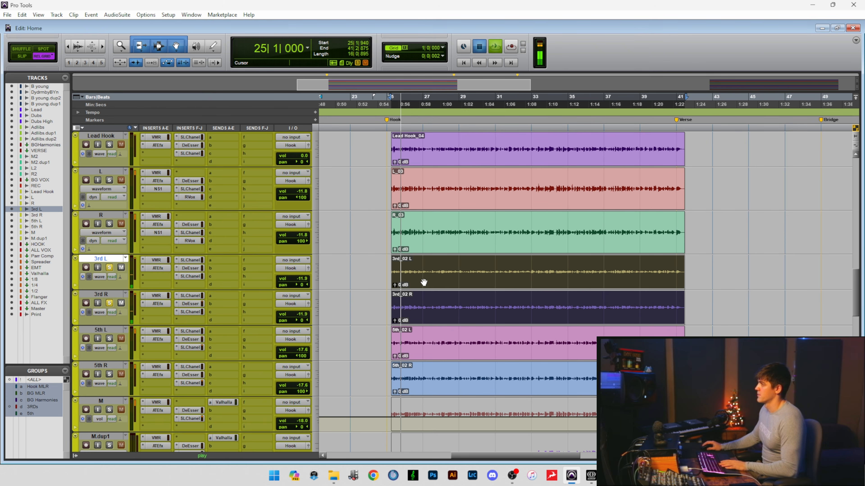
click(109, 268)
key(space)
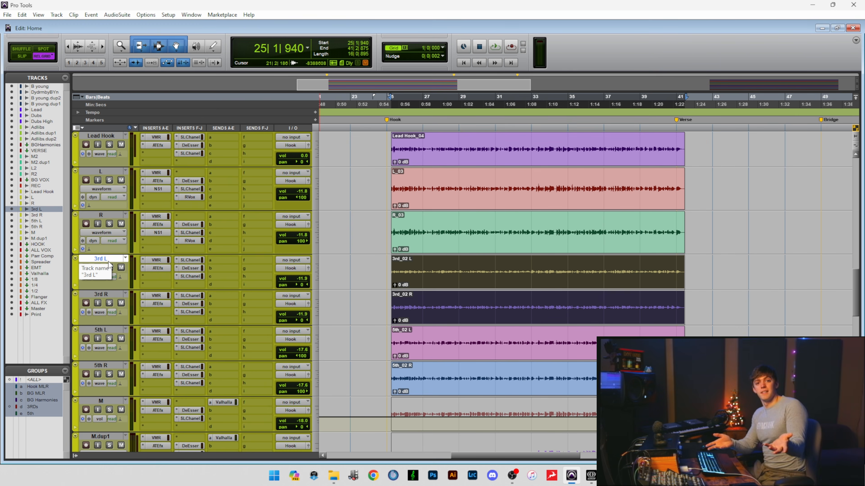
Solo the 5th L and 5th R pair and the M track in turn, taking each solo off again.
scroll(110, 262, down, 1)
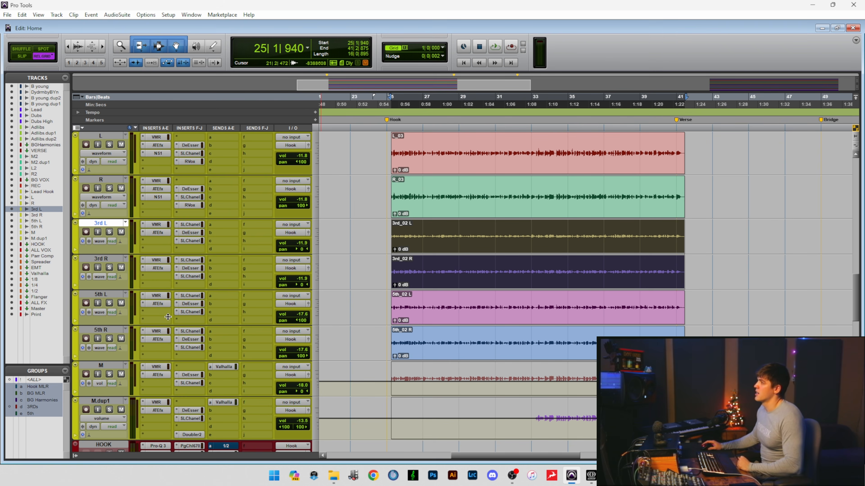
scroll(154, 250, down, 1)
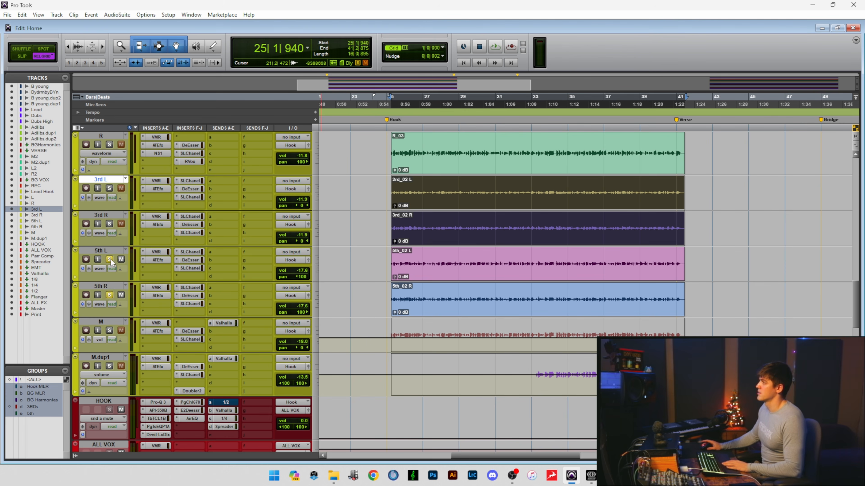
click(110, 330)
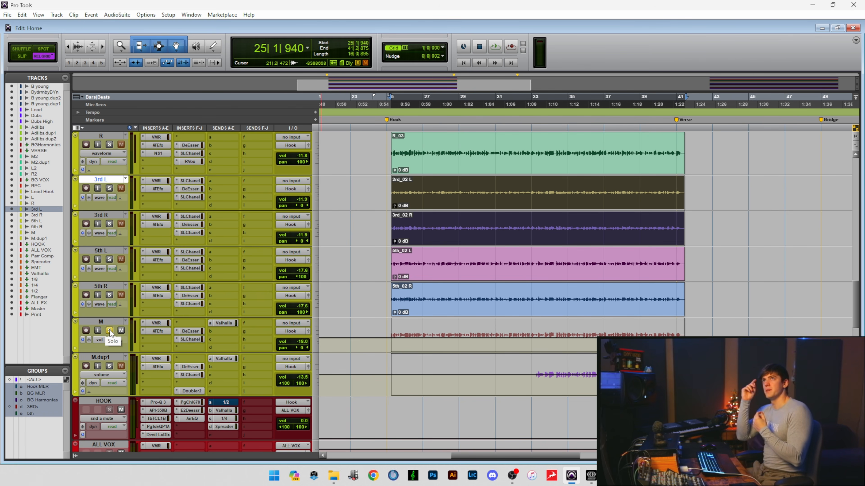
click(109, 330)
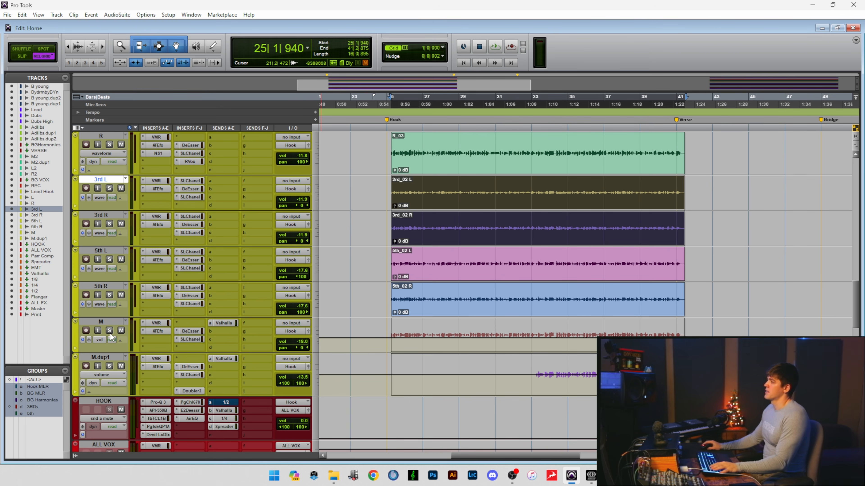
Audition the M track on its own from the start of the hook, select it, and clear its solo.
click(110, 333)
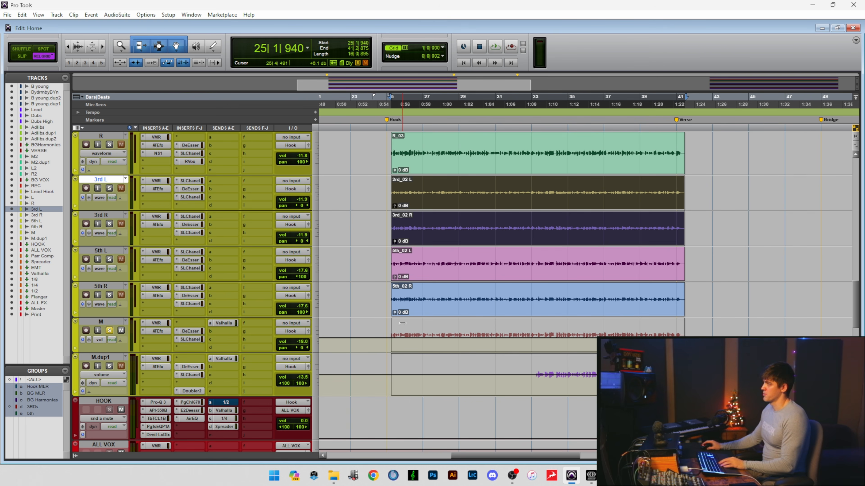
key(space)
click(102, 322)
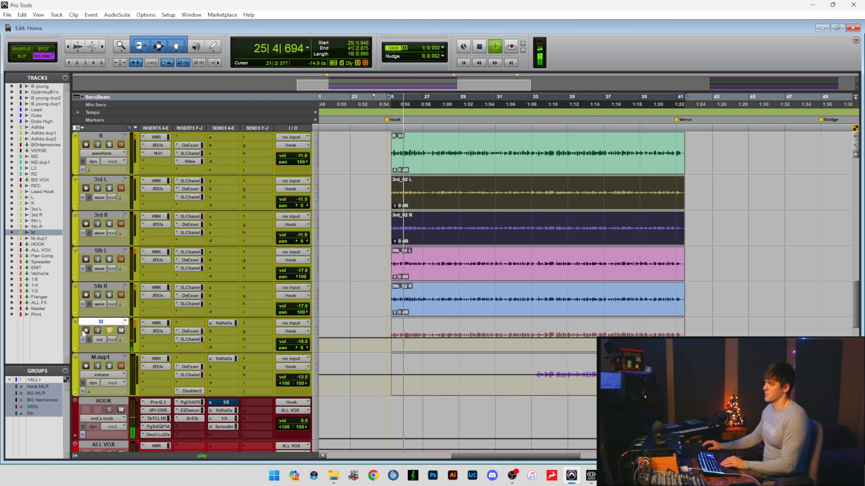
key(space)
click(110, 330)
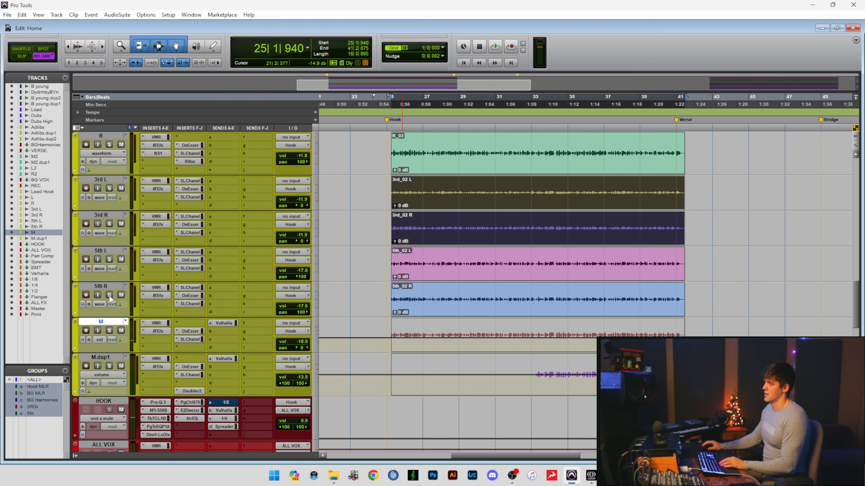
Audition the 5th L and 5th R harmonies soloed, clear their solos, and select the 5th R and M tracks in turn.
click(109, 295)
key(space)
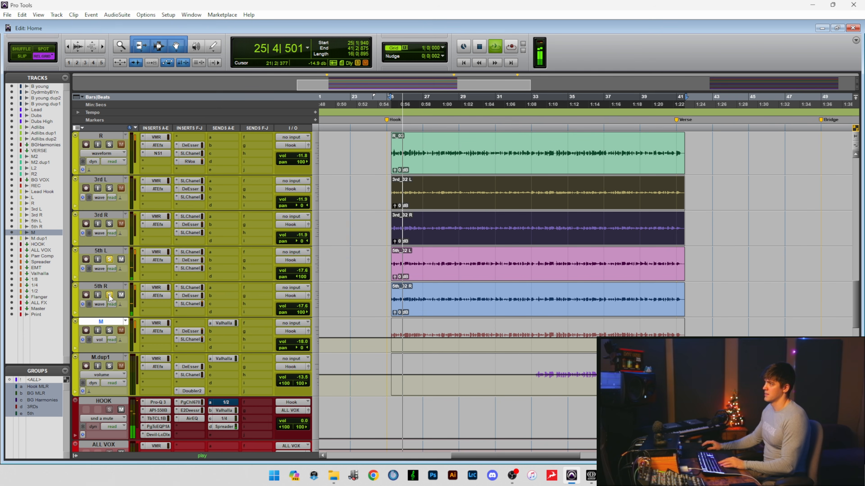
key(space)
click(109, 295)
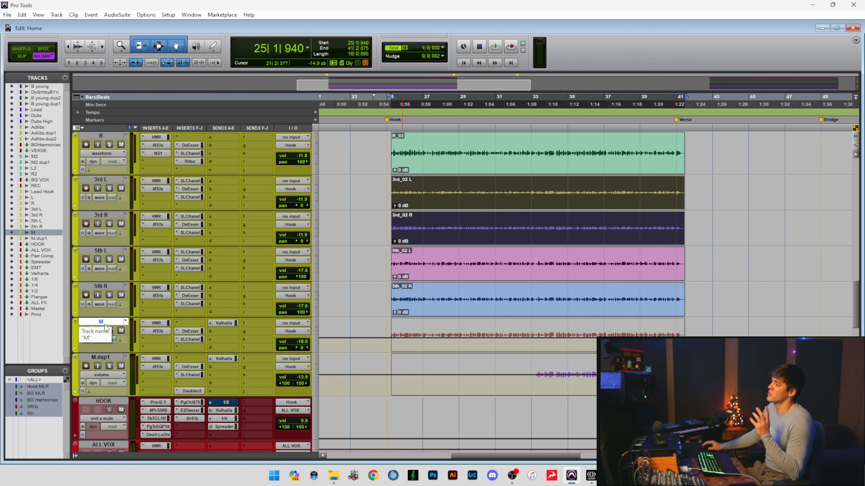
click(111, 288)
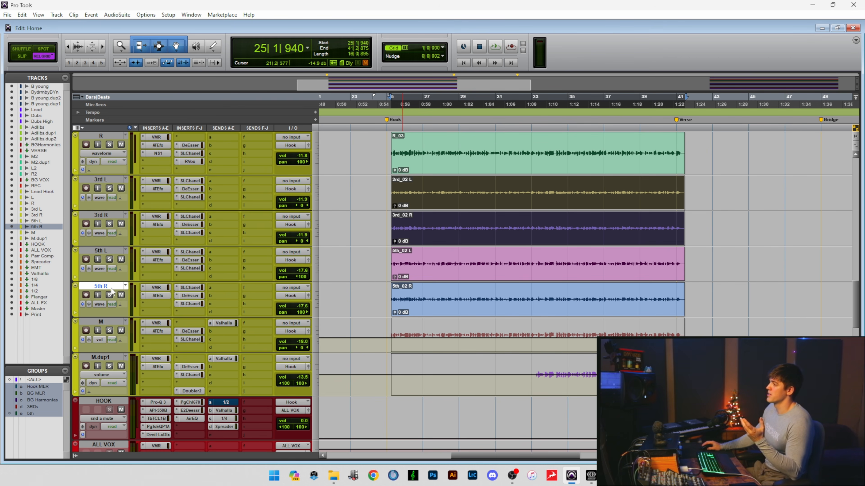
click(110, 322)
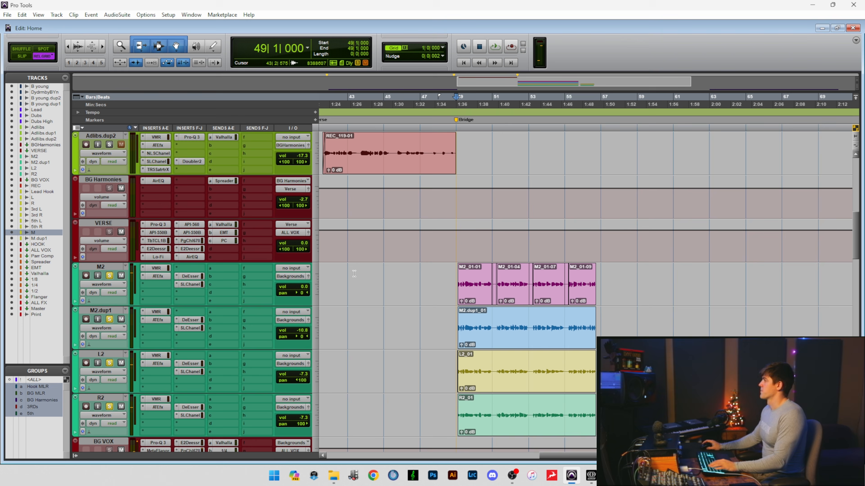
Play the bridge from bar 49 with the M2, M2.dup1, L2 and R2 background tracks soloed together.
scroll(450, 240, up, 2)
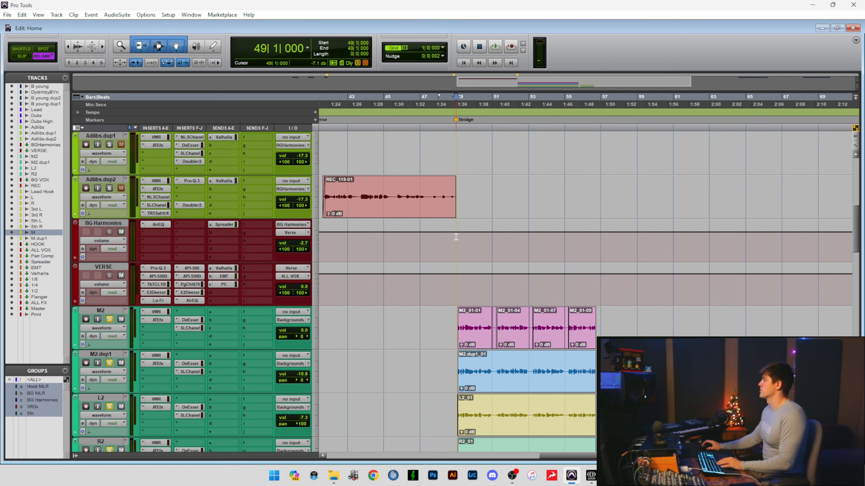
key(space)
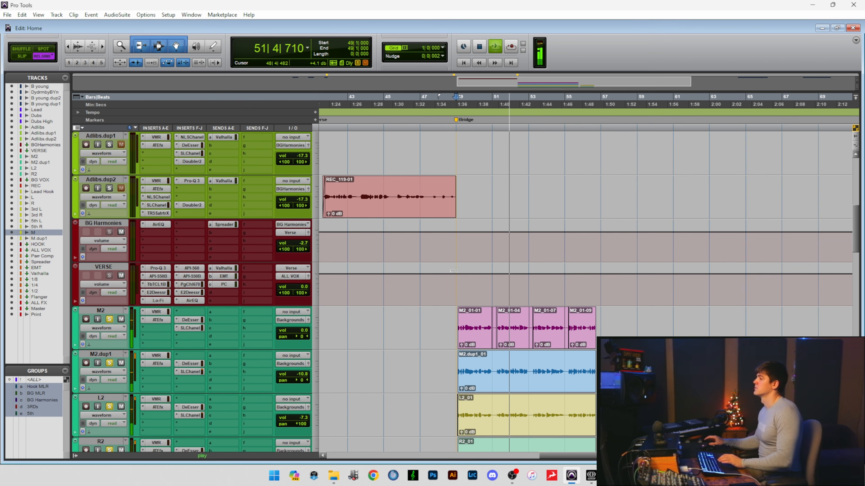
scroll(420, 326, down, 1)
key(space)
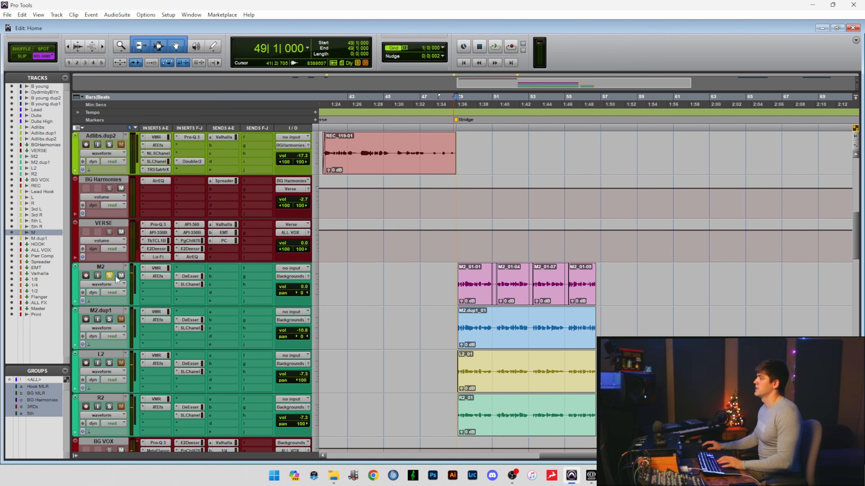
Audition M2 alone from bar 49, take its solo off, and stop playback.
key(space)
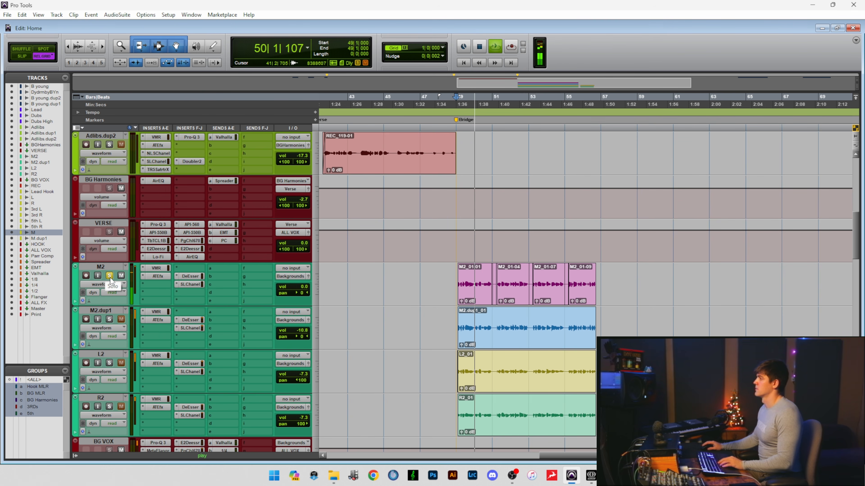
click(110, 276)
key(space)
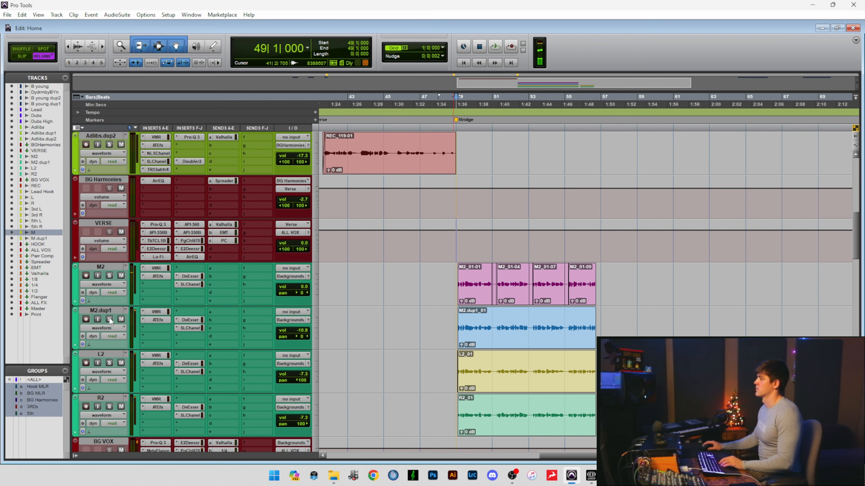
Solo M2.dup1, L2 and R2 and audition them from bar 49 without M2.
click(109, 319)
key(space)
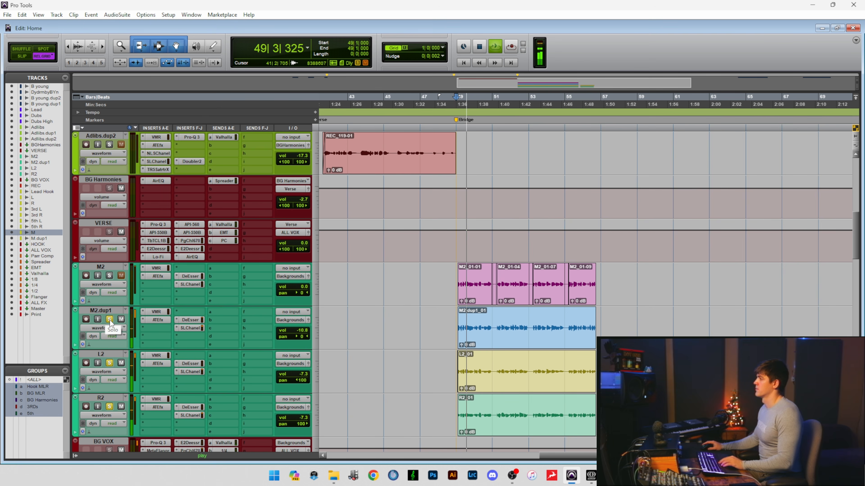
key(space)
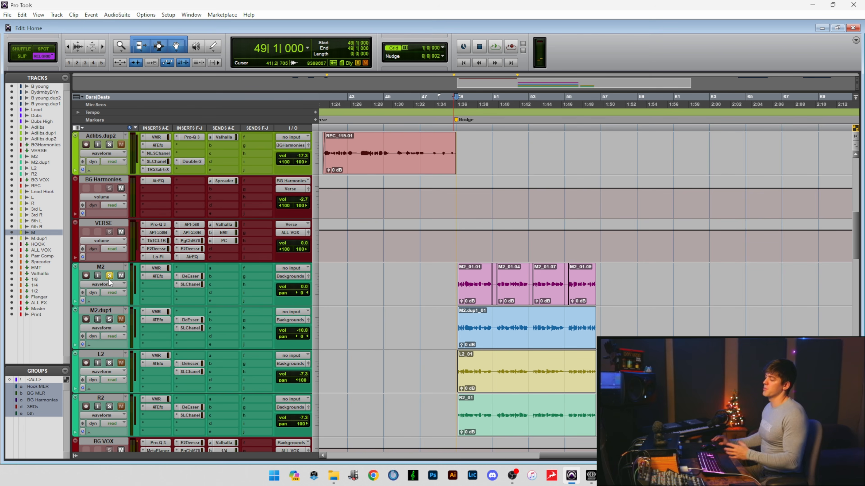
Replay M2 alone from bar 49, and play the full bridge stack with M2.dup1, L2 and R2 soloed as well.
key(space)
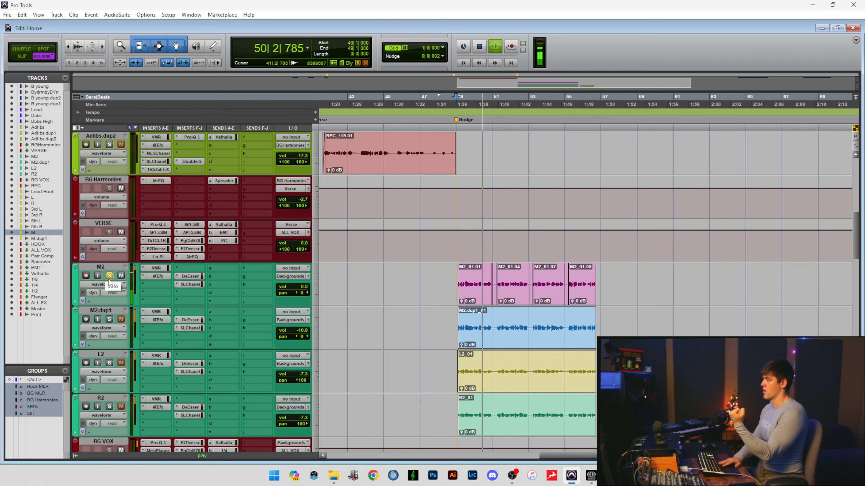
key(space)
click(109, 319)
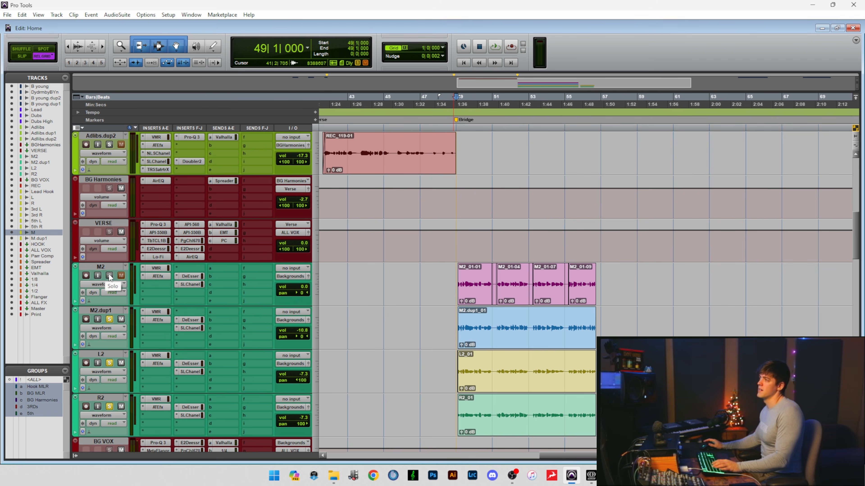
key(space)
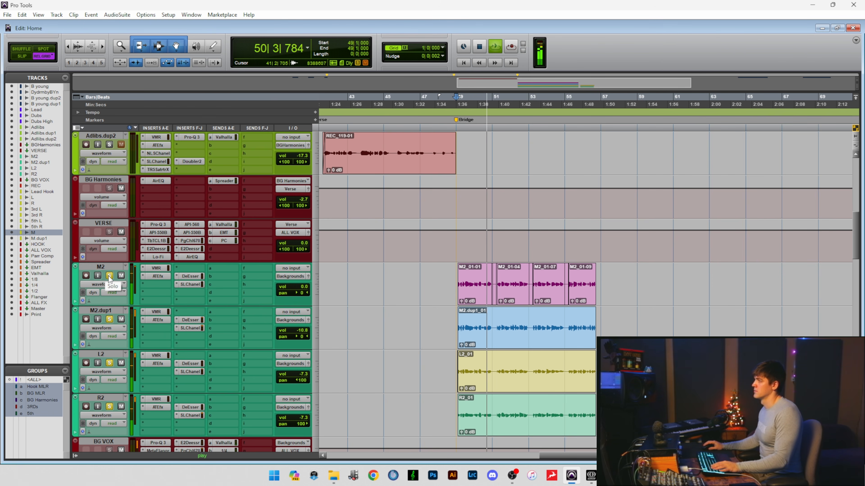
Clear the solos on the bridge background tracks and select M2.dup1 and M2 in turn.
scroll(108, 276, down, 2)
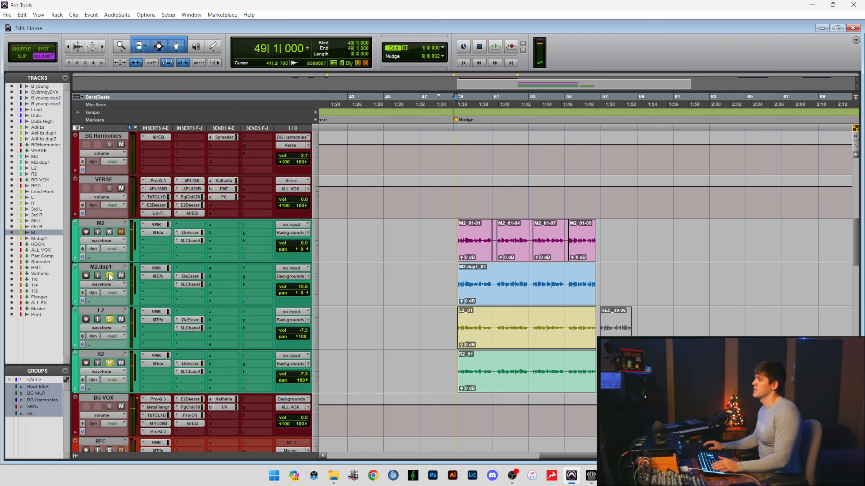
click(109, 276)
click(109, 268)
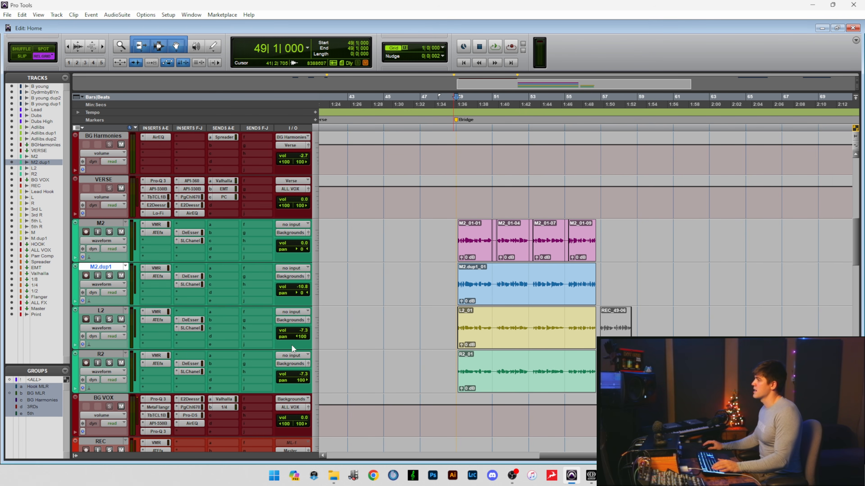
scroll(365, 326, up, 2)
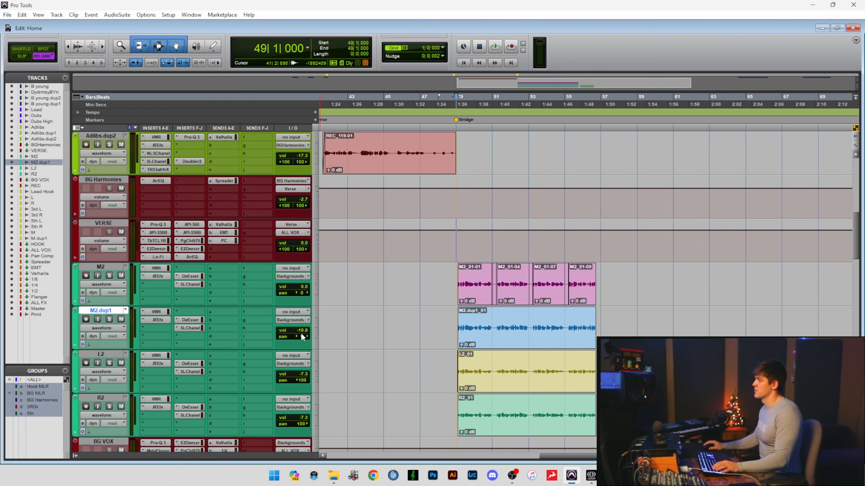
click(108, 267)
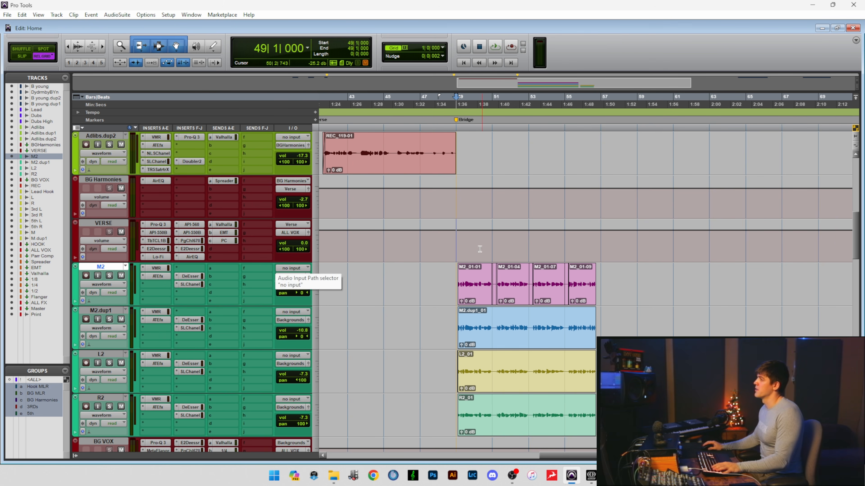
Select bars 49 to 59 across VERSE and M2, and replace that range with a cursor at bar 52 and the M2.dup1 track selected.
drag(480, 249, 598, 287)
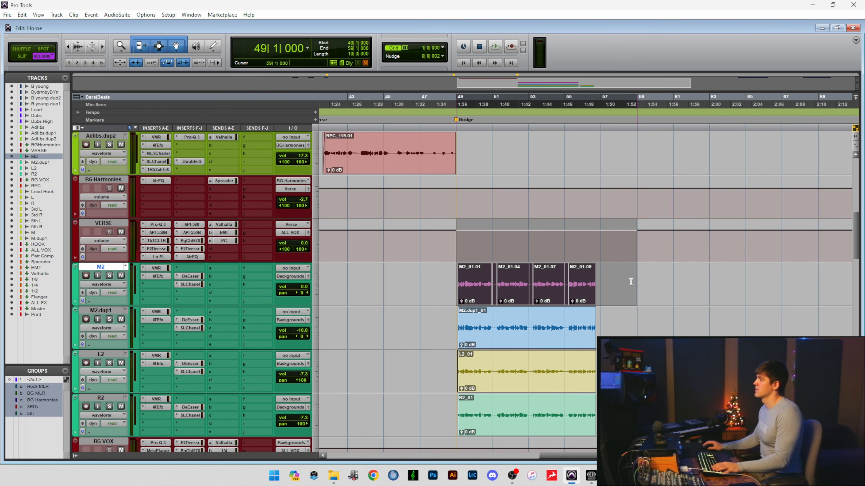
click(501, 254)
click(117, 312)
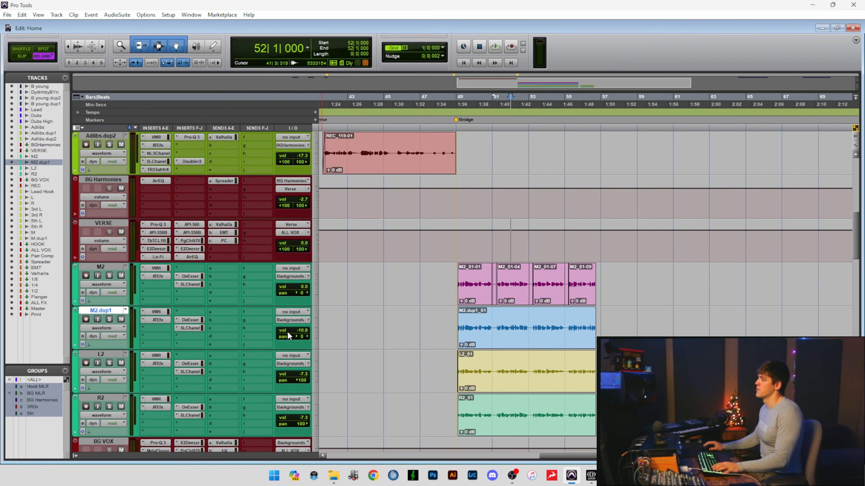
scroll(397, 339, up, 3)
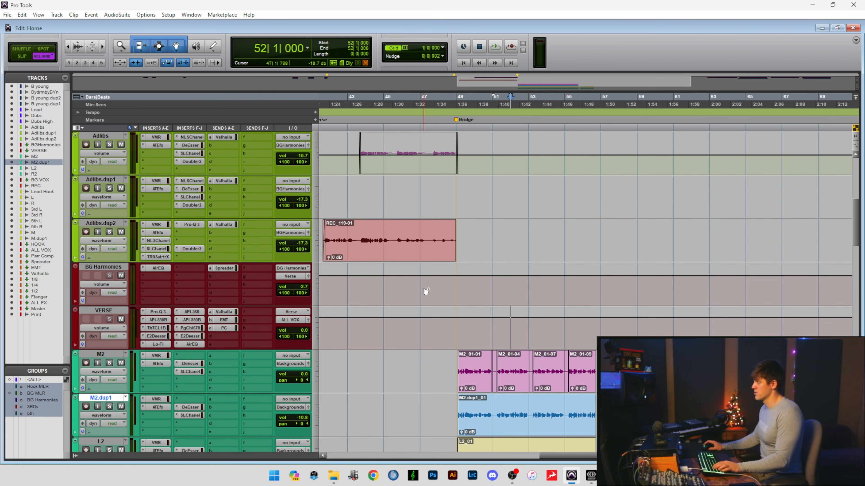